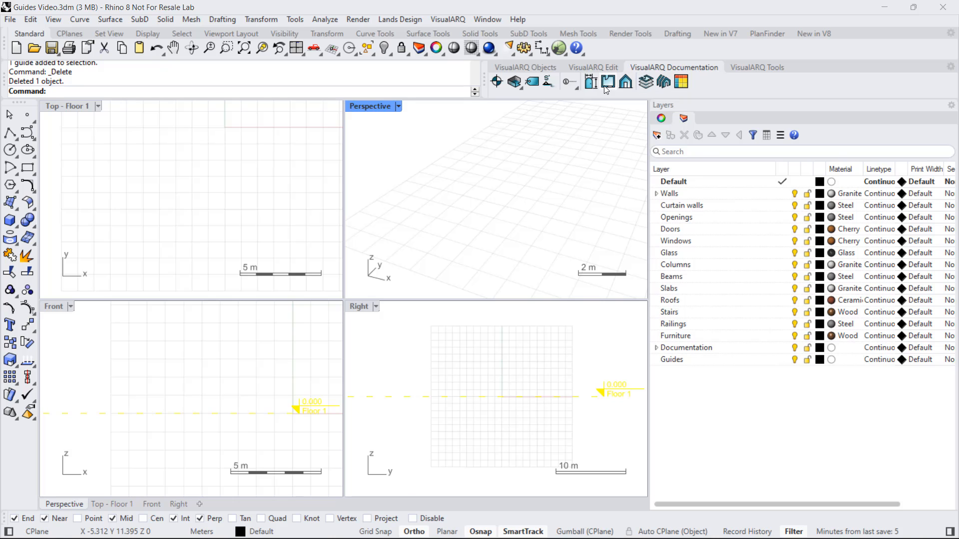
Draw vertical guides A and B in Top view using vaGuide with label A.
click(568, 82)
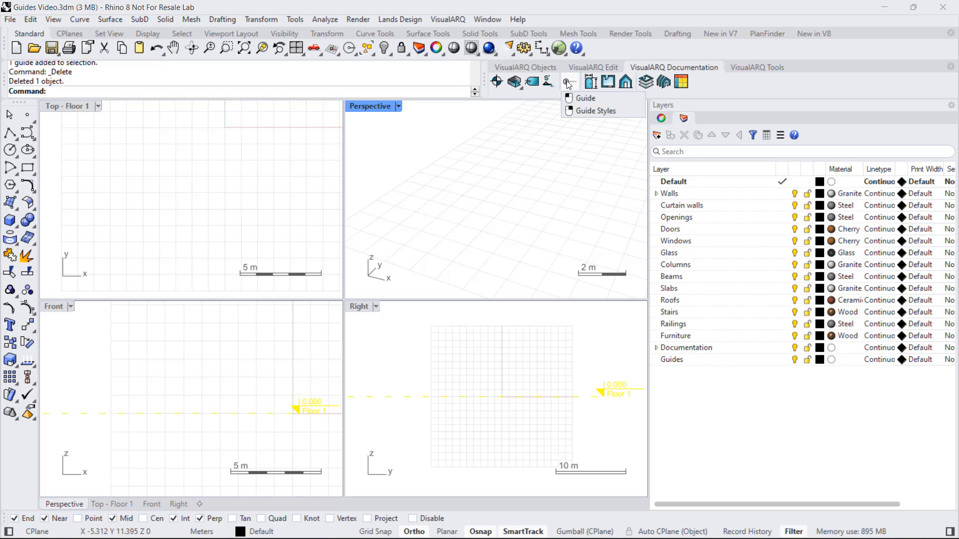
click(591, 98)
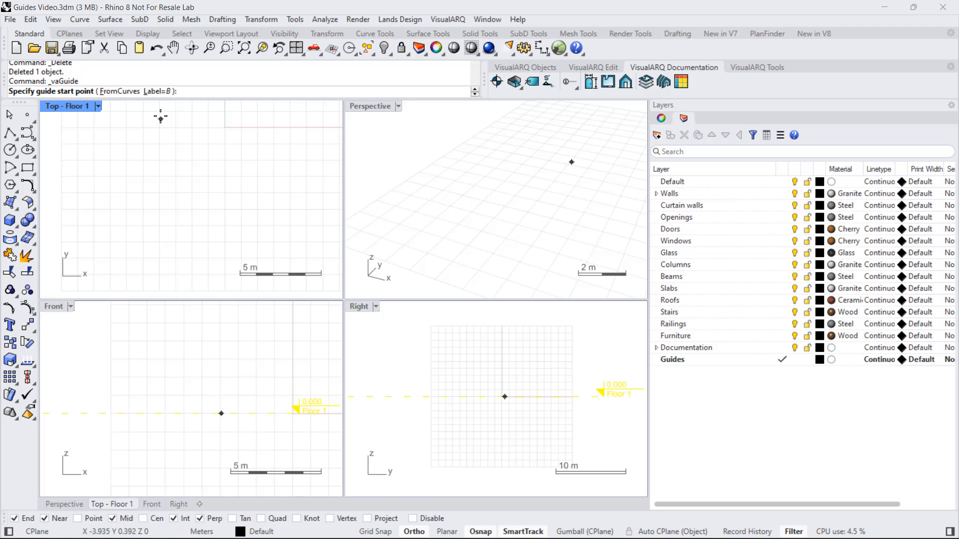
click(157, 90)
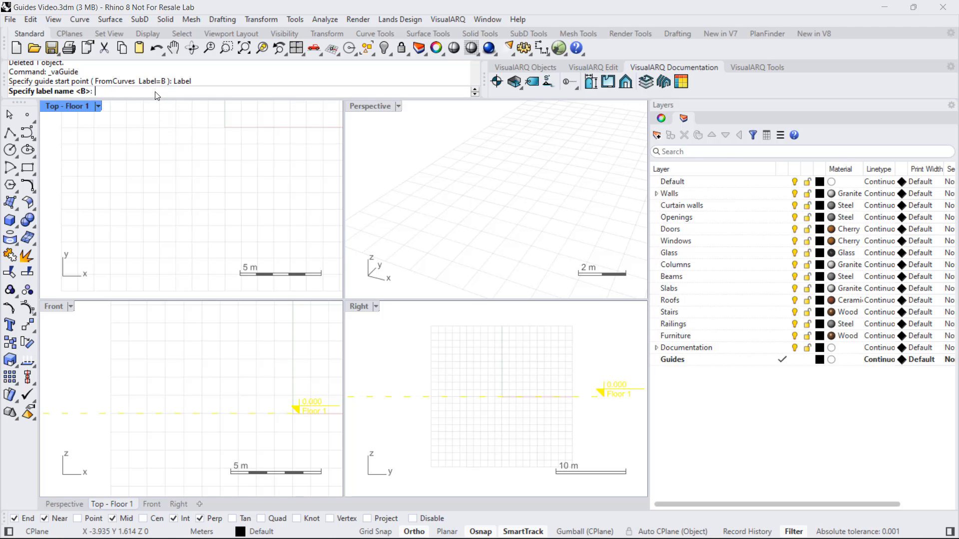
text(A)
key(Return)
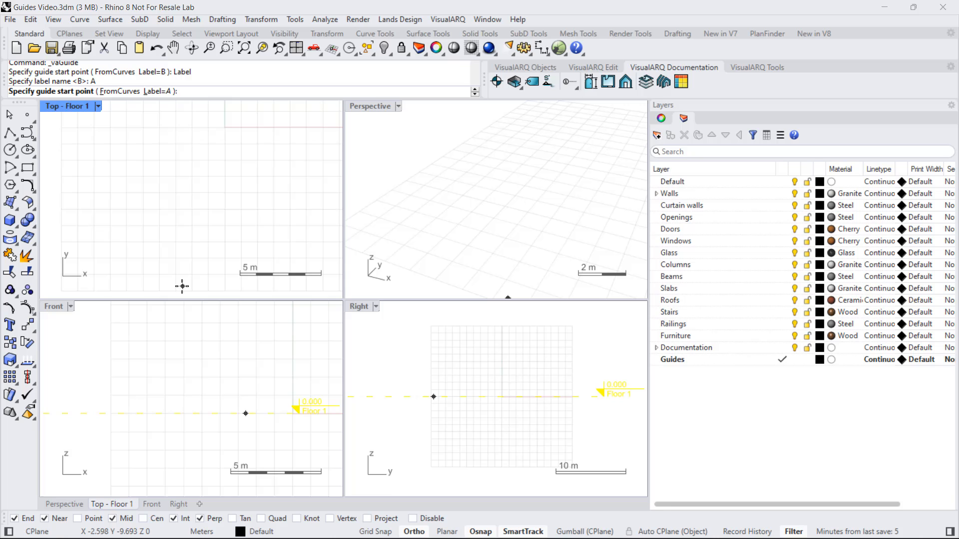
click(182, 267)
click(181, 168)
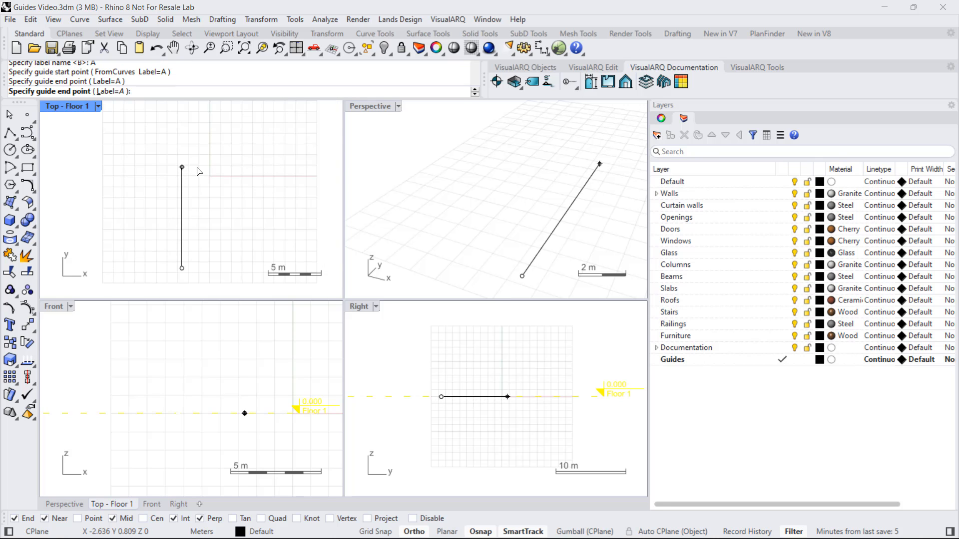
click(228, 276)
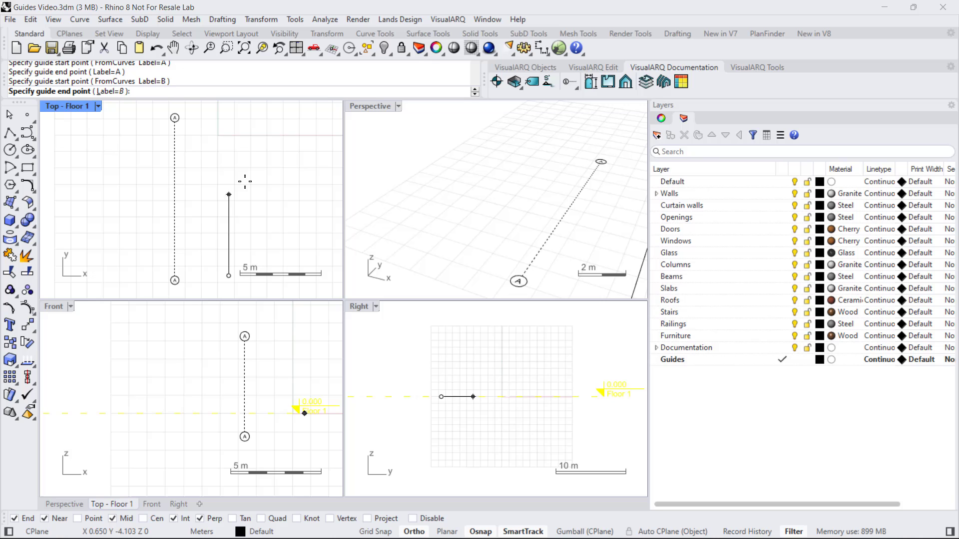
click(229, 123)
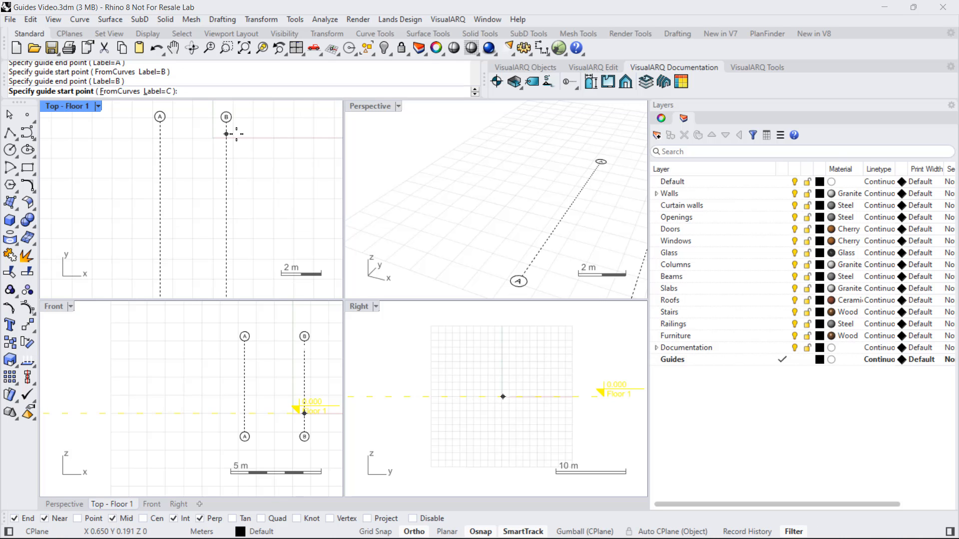
key(Return)
key(Return)
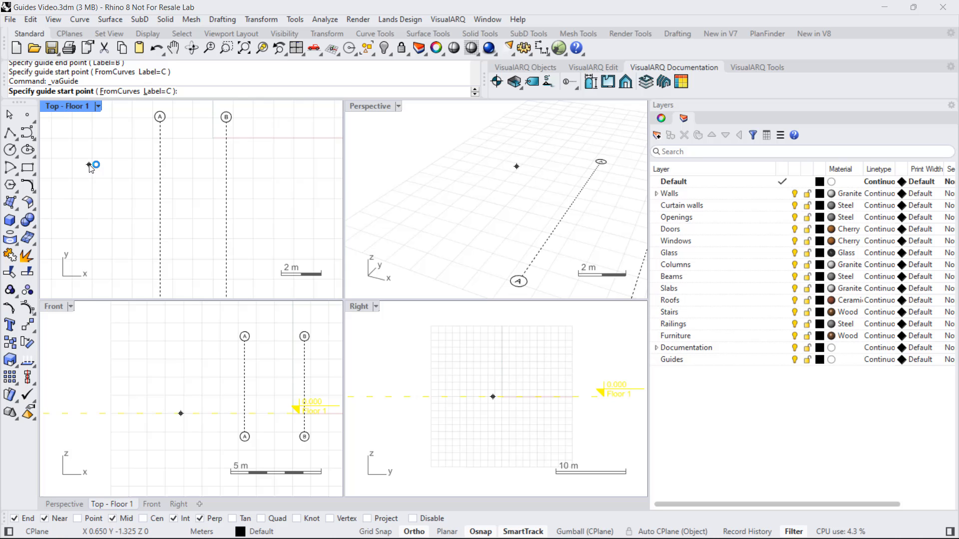
Draw horizontal guide labelled 1 crossing guides A and B.
click(159, 91)
key(Return)
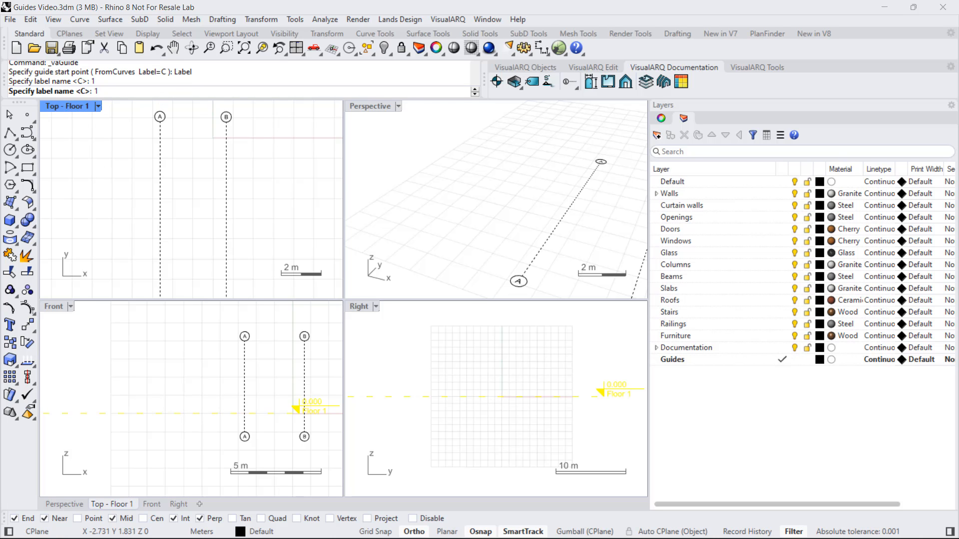
click(92, 182)
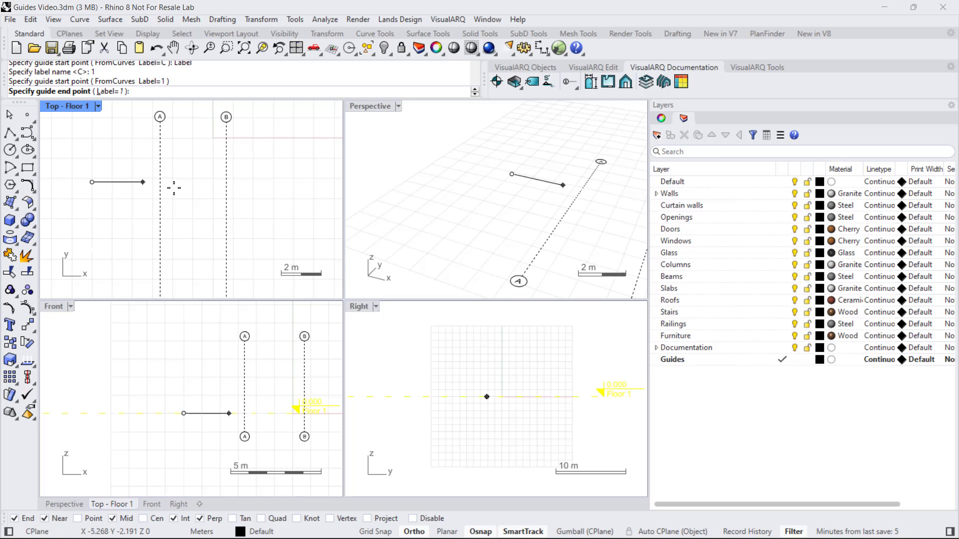
click(289, 182)
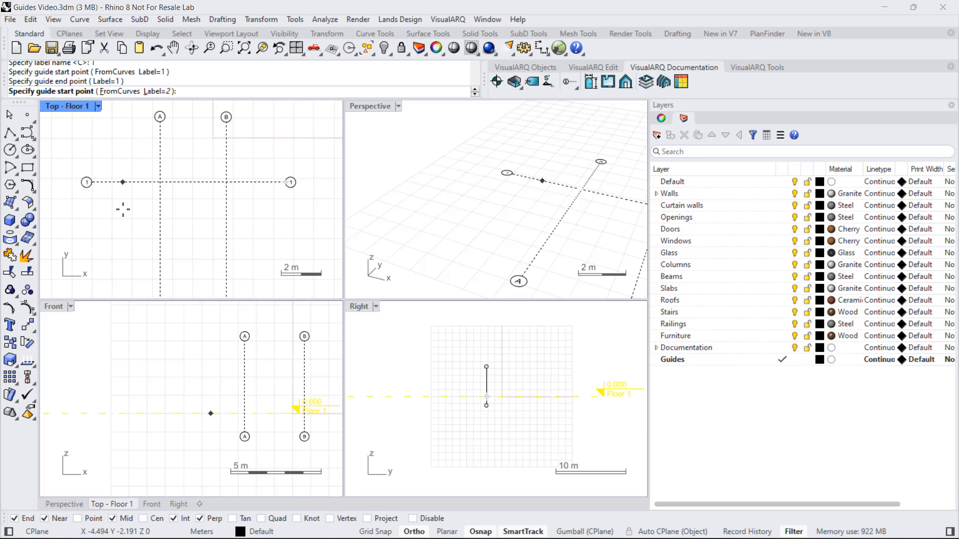
key(Escape)
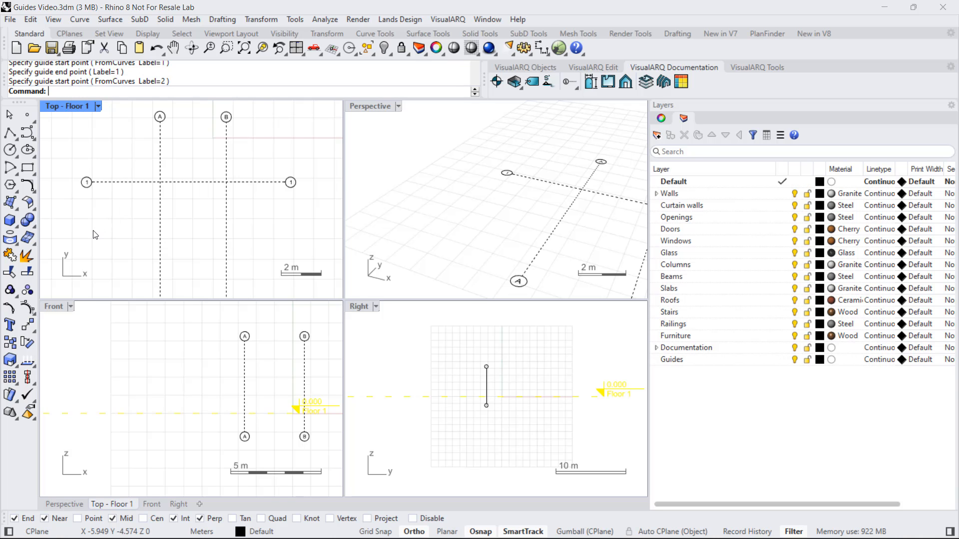
scroll(95, 235, up, 1)
Draw horizontal guide 2 below guide 1 and activate the Perspective view.
right_click(91, 213)
click(89, 225)
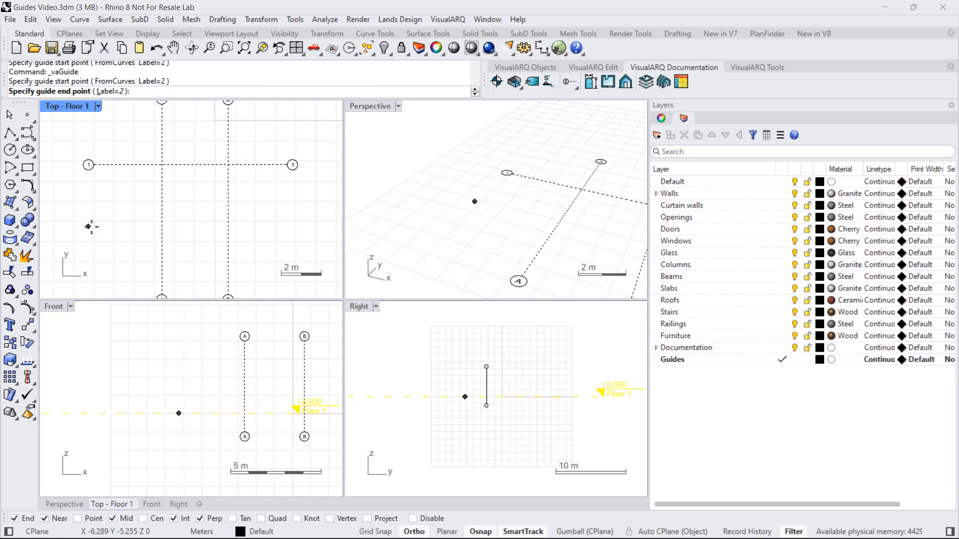
click(295, 228)
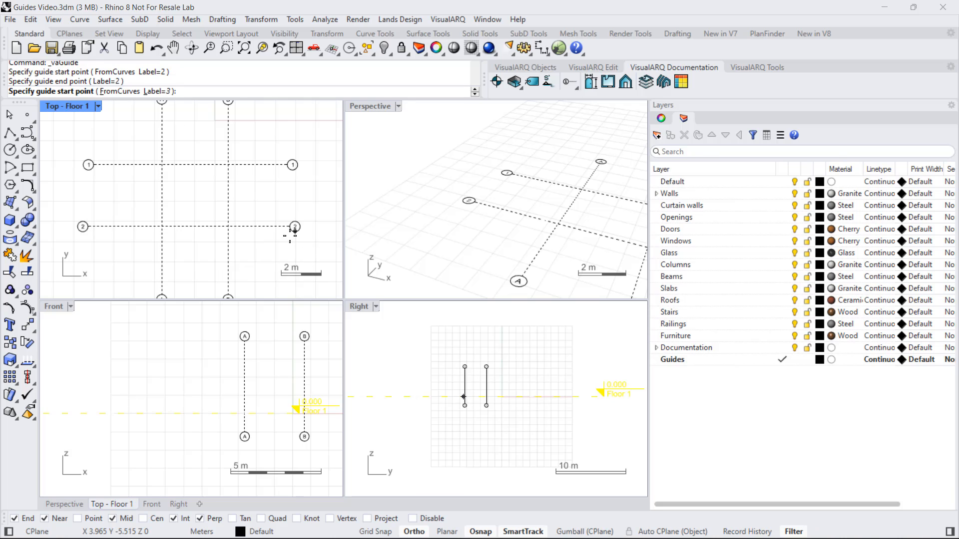
key(Escape)
scroll(291, 238, down, 2)
click(396, 212)
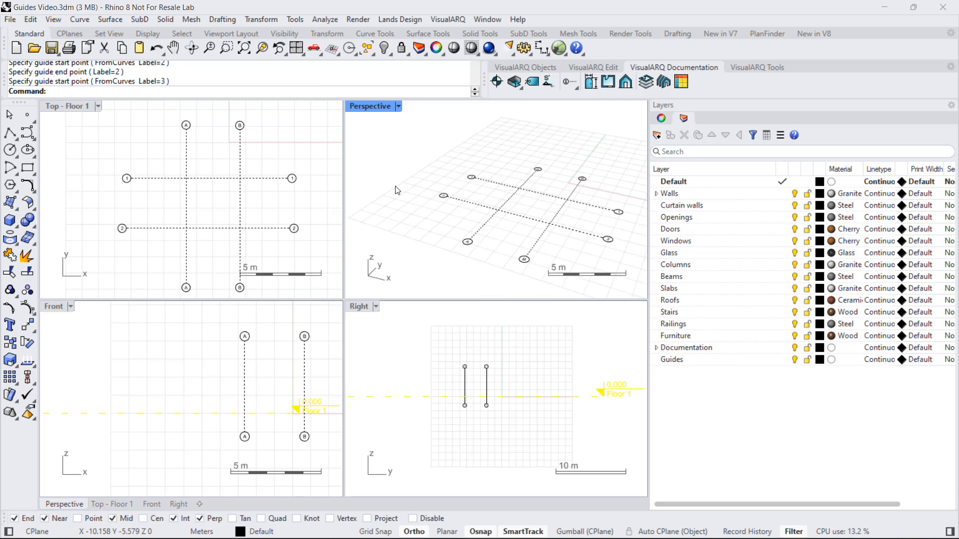
scroll(480, 225, down, 2)
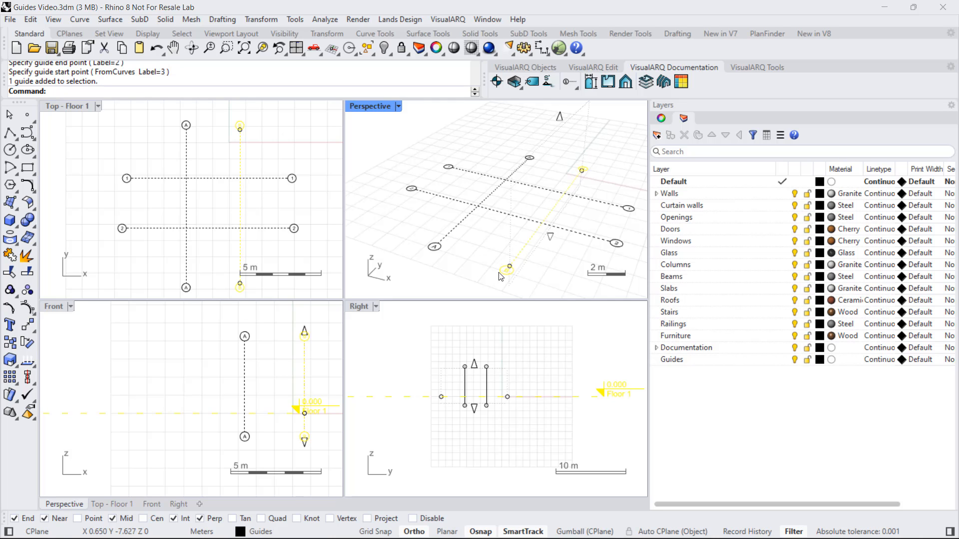
Name guide B 'B' in Properties and show its VisualARQ guide settings (elevations 4.000, -1.000).
click(520, 255)
click(673, 181)
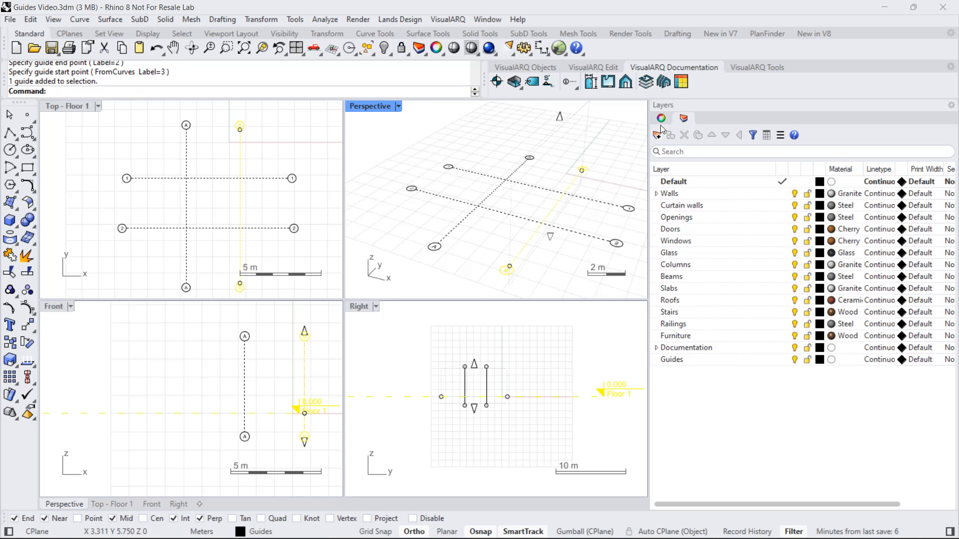
key(F3)
click(823, 185)
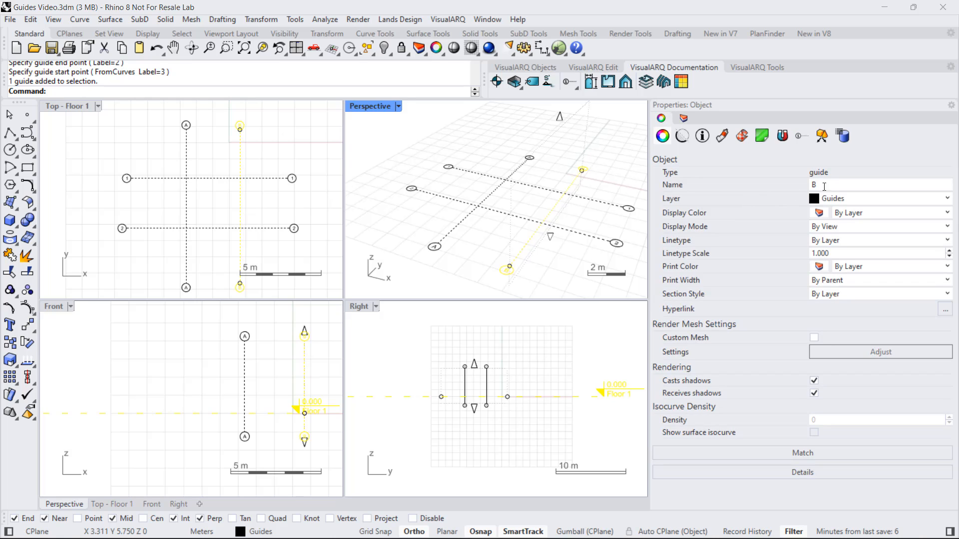
text(B)
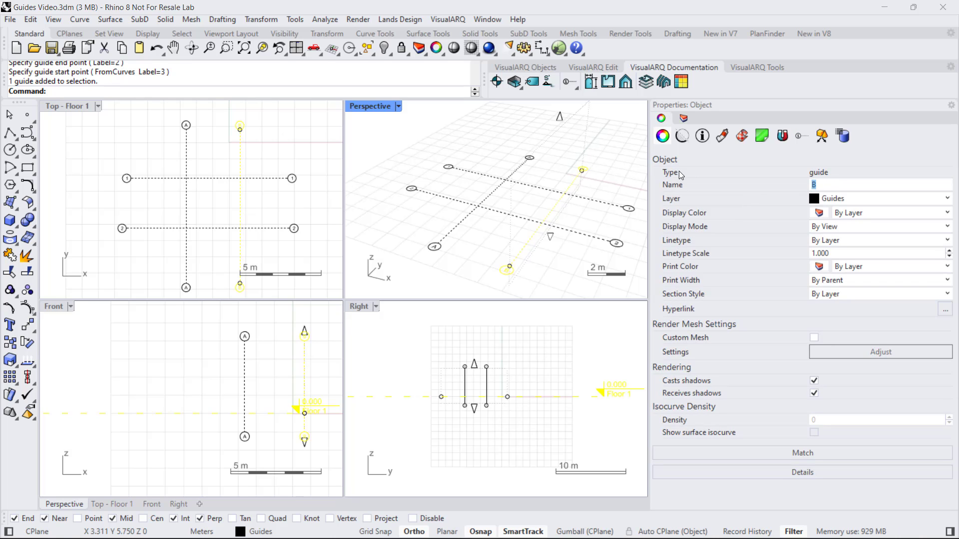
click(801, 136)
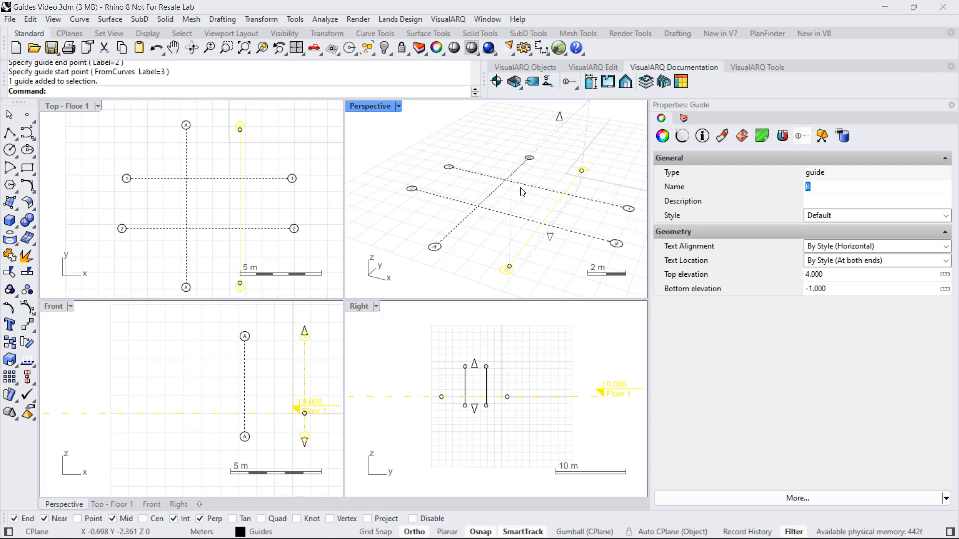
scroll(472, 169, down, 3)
scroll(450, 172, down, 3)
scroll(442, 173, up, 1)
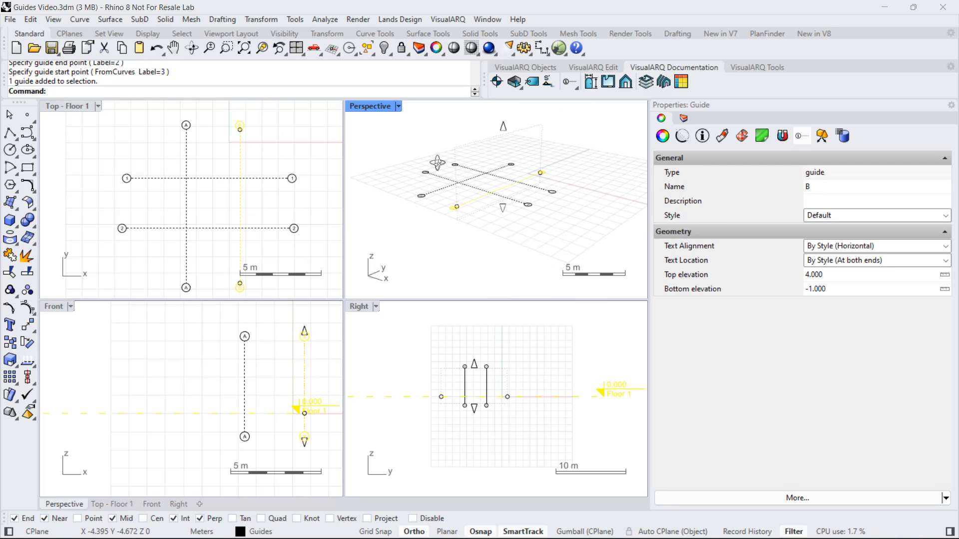
scroll(442, 164, up, 2)
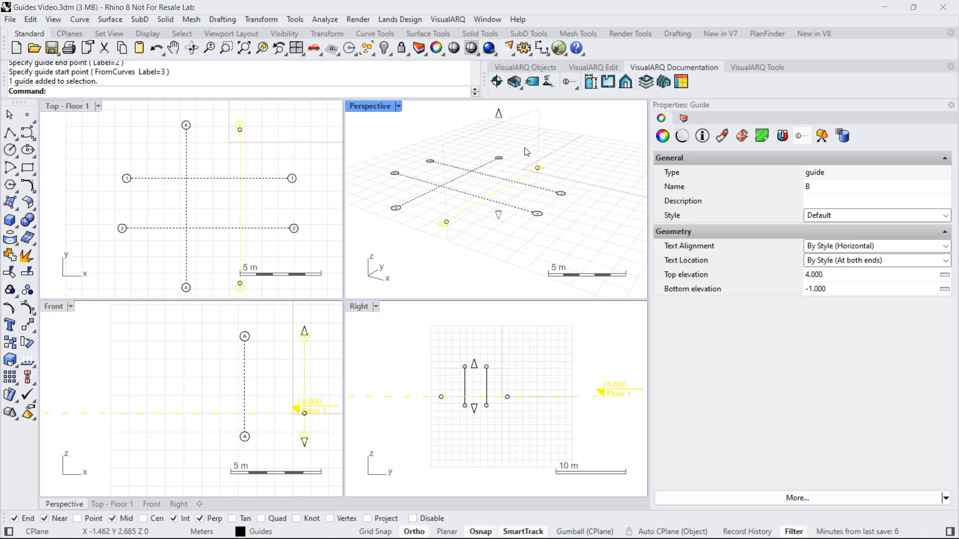
Orbit and pan the Perspective, Front, Top and Right views to inspect guide B.
mouse_move(525, 151)
right_down()
mouse_move(517, 165)
mouse_move(503, 138)
right_up()
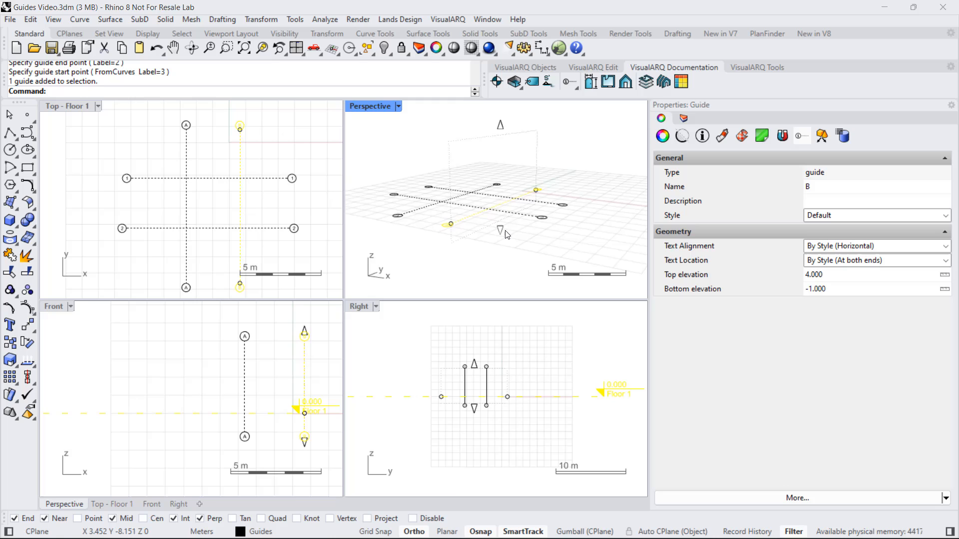
right_drag(500, 172, 503, 190)
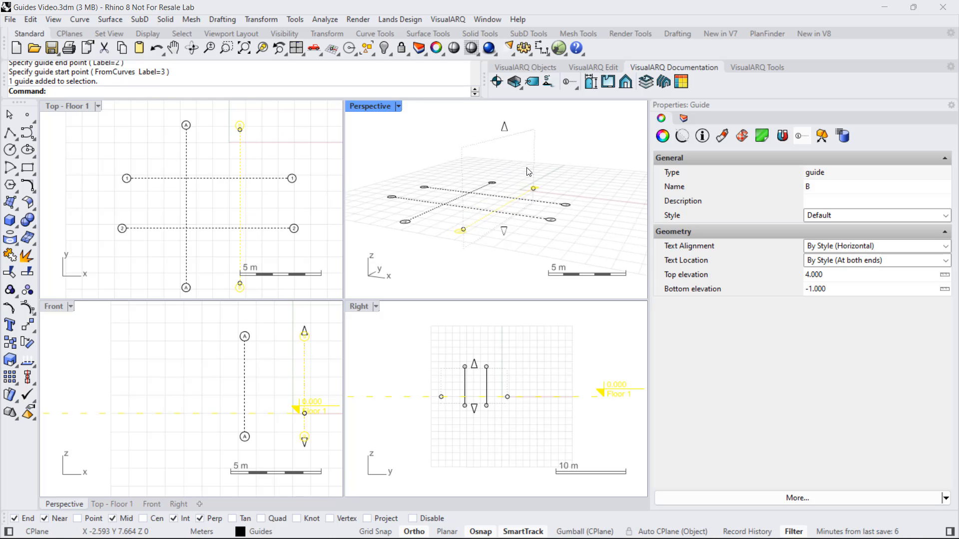
scroll(517, 205, up, 2)
scroll(515, 200, up, 2)
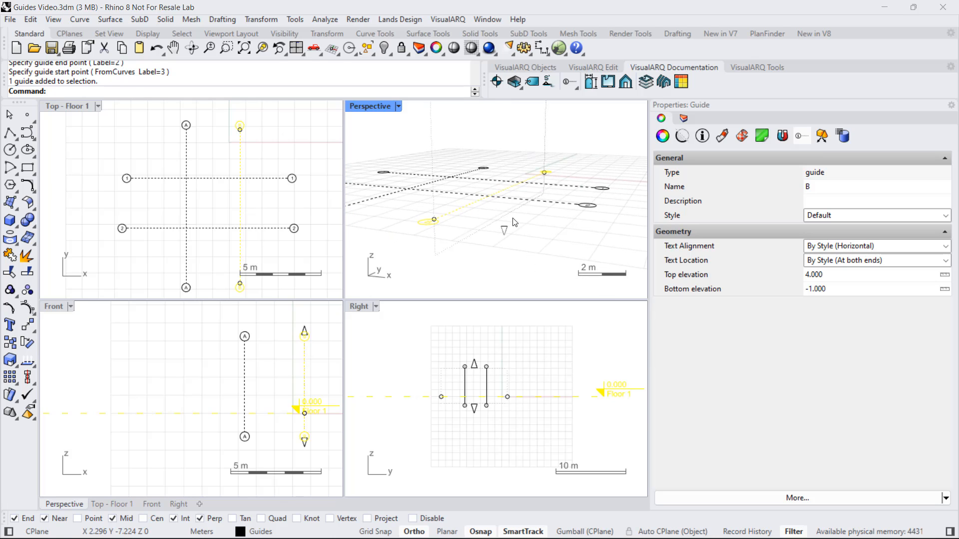
scroll(511, 228, down, 3)
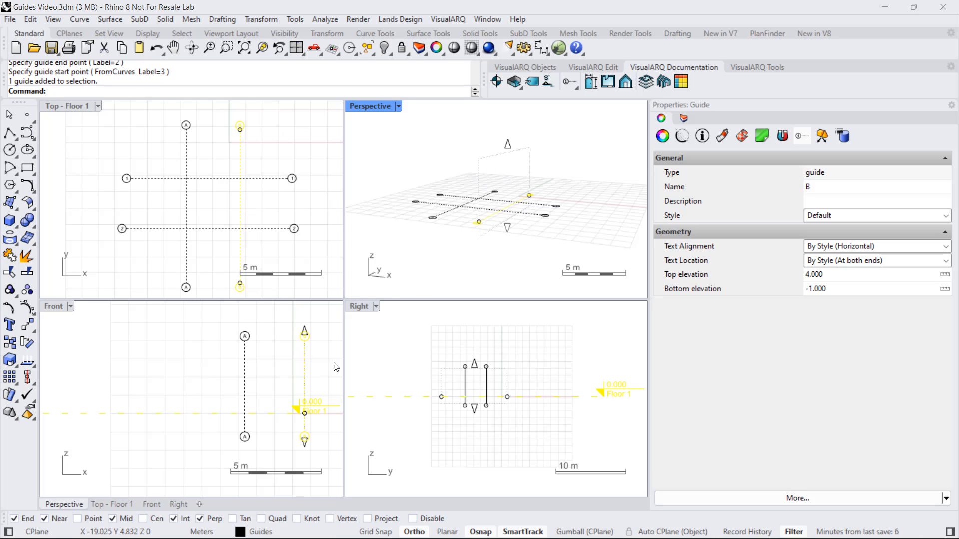
click(280, 368)
right_drag(279, 368, 197, 364)
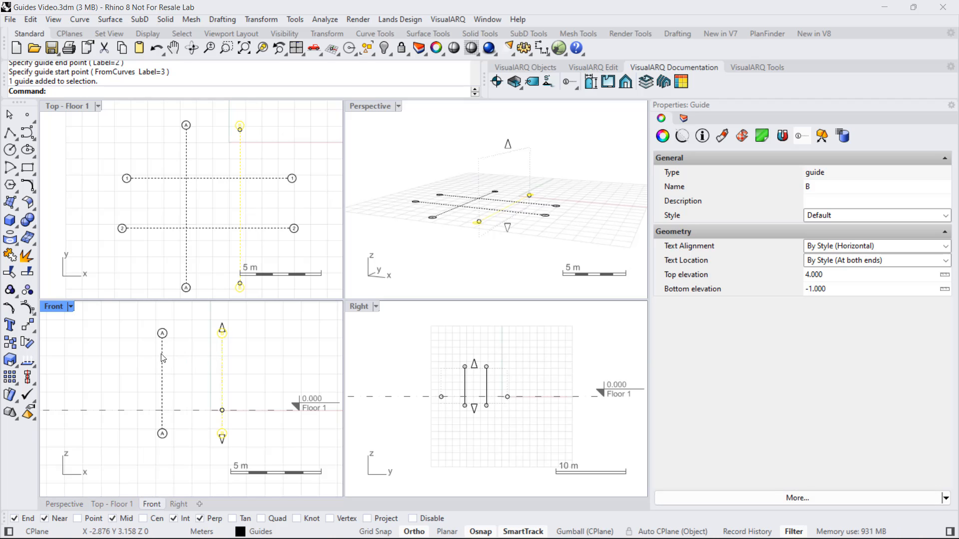
scroll(178, 351, up, 2)
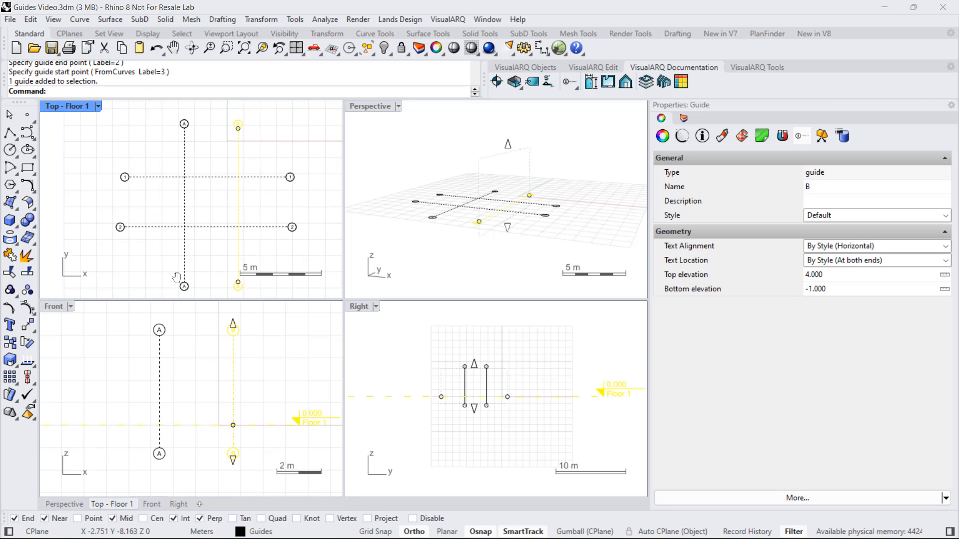
right_drag(184, 279, 139, 265)
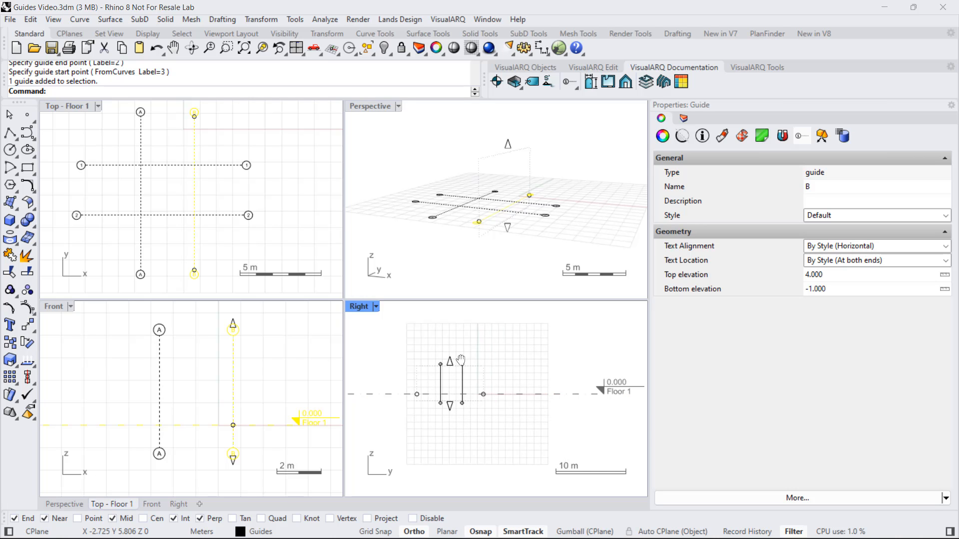
scroll(444, 381, up, 5)
scroll(444, 380, up, 3)
right_drag(444, 381, 463, 384)
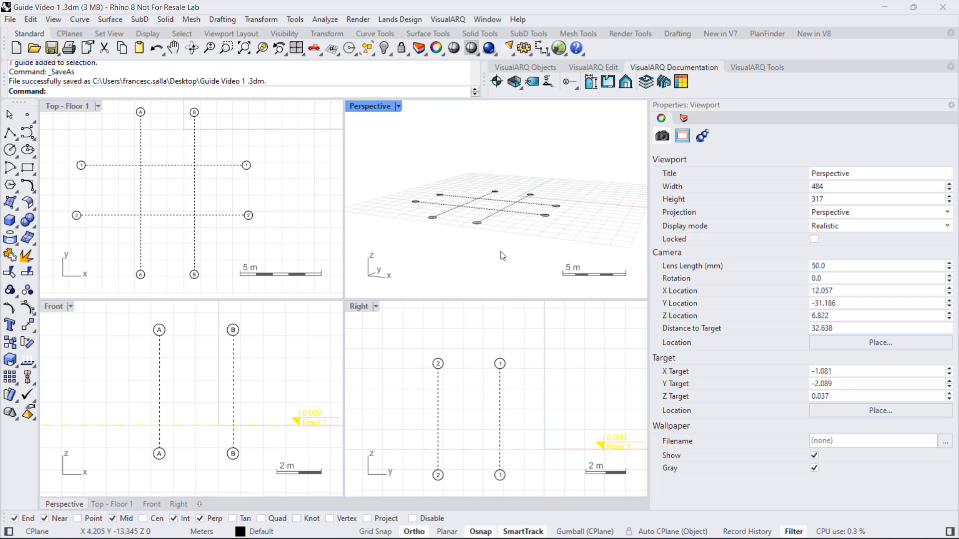
Maximize the Perspective view over the guide grid and start the VisualARQ Wall tool.
right_drag(509, 202, 552, 188)
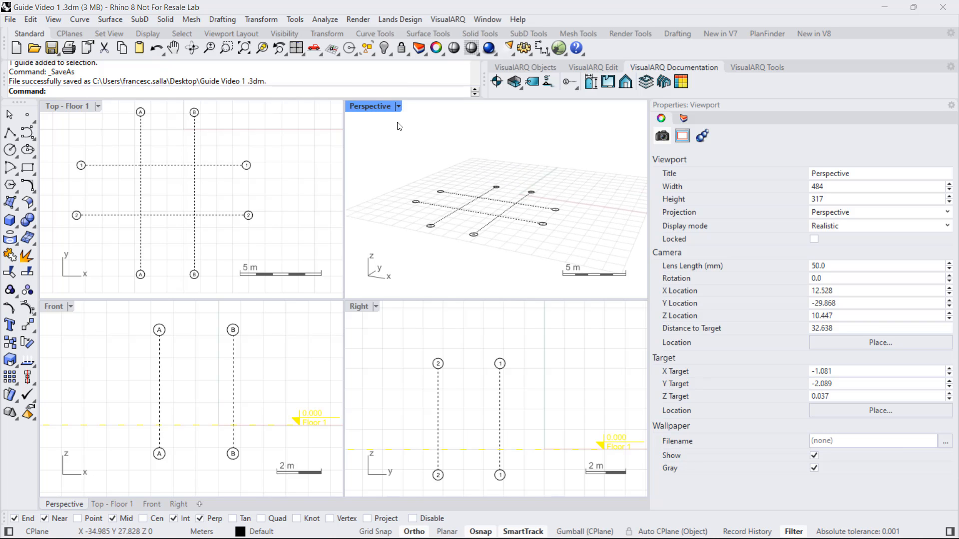
double_click(370, 106)
scroll(372, 221, up, 3)
right_drag(372, 221, 404, 210)
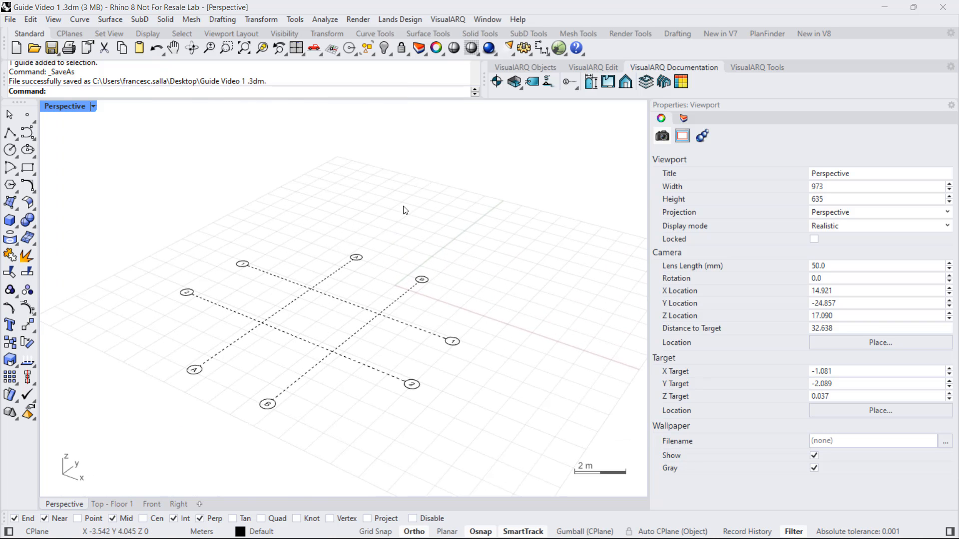
click(524, 67)
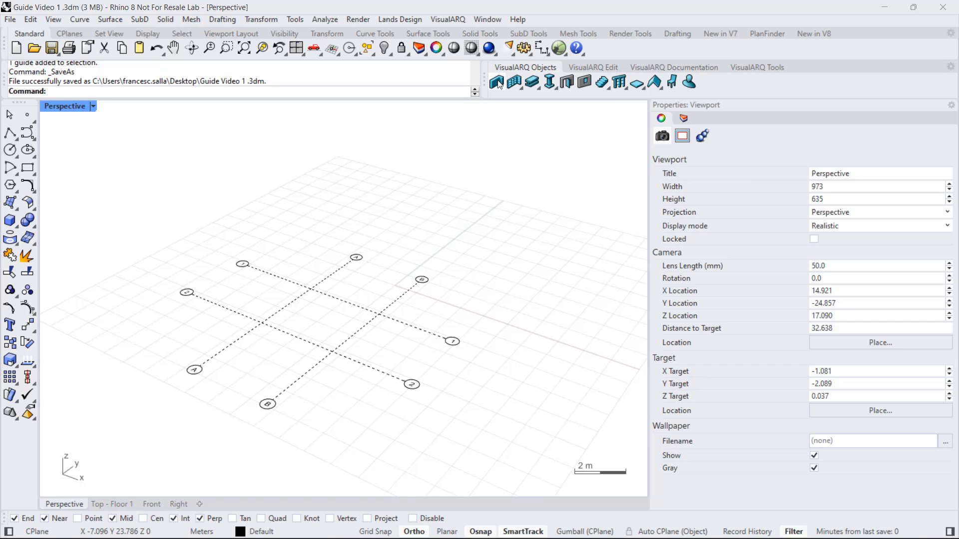
click(498, 82)
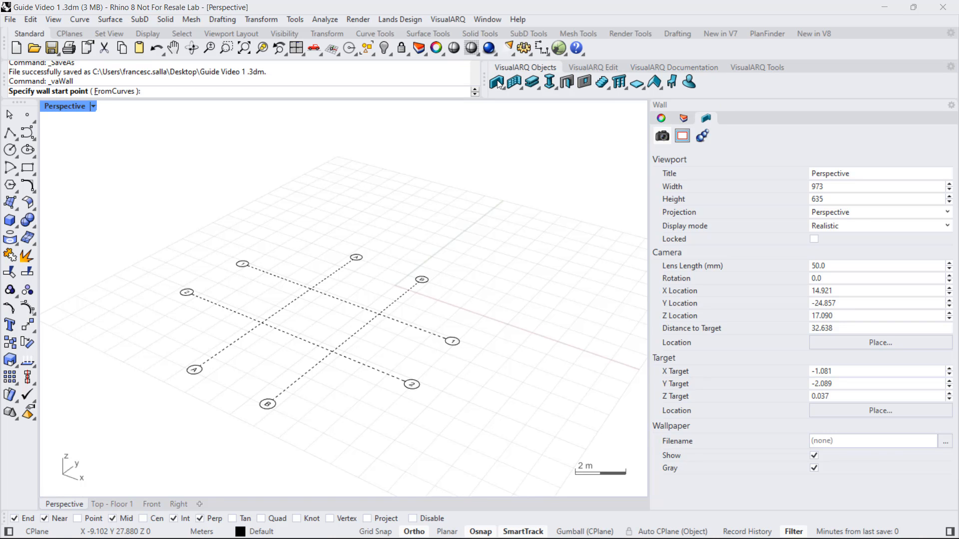
Place three connected Generic 100mm walls snapped along guides A, 1 and B.
click(836, 177)
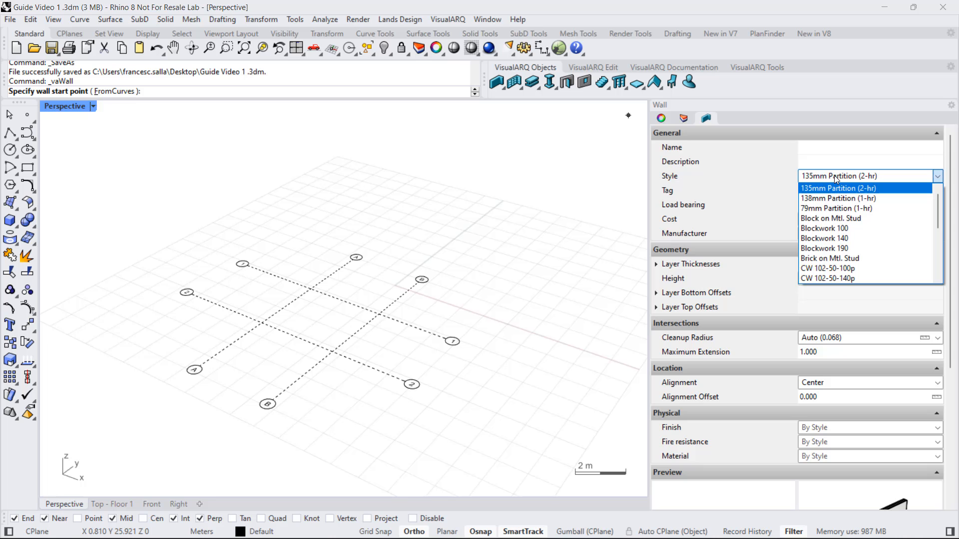
scroll(840, 232, down, 3)
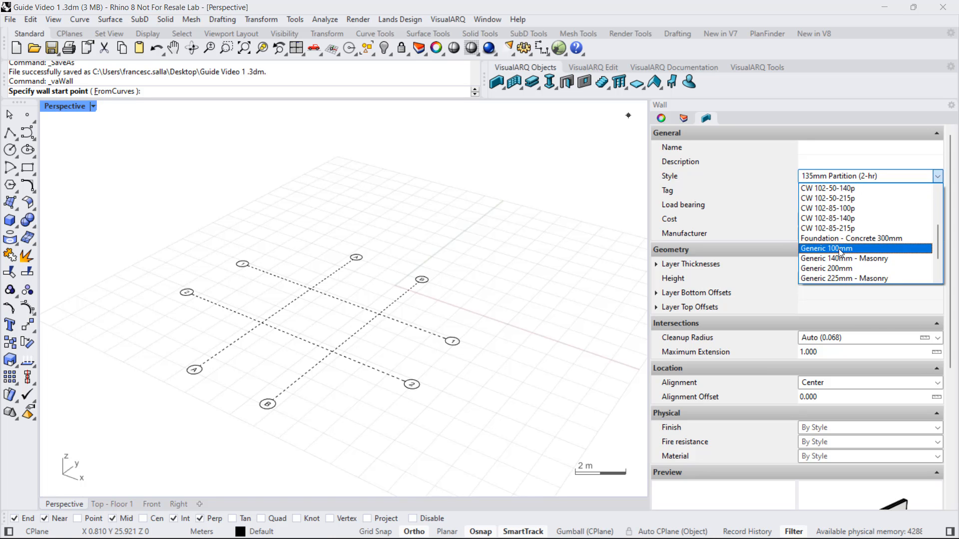
click(832, 249)
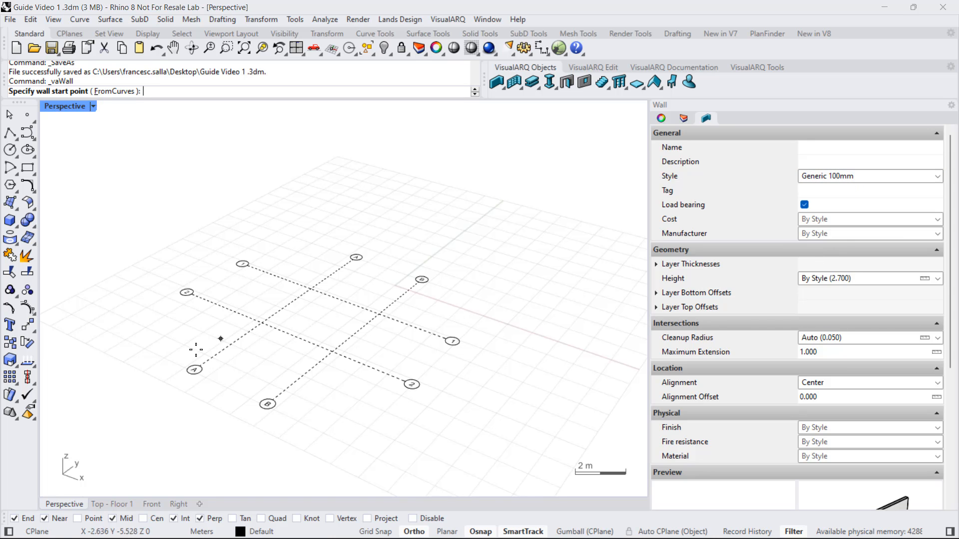
scroll(225, 345, up, 2)
click(242, 349)
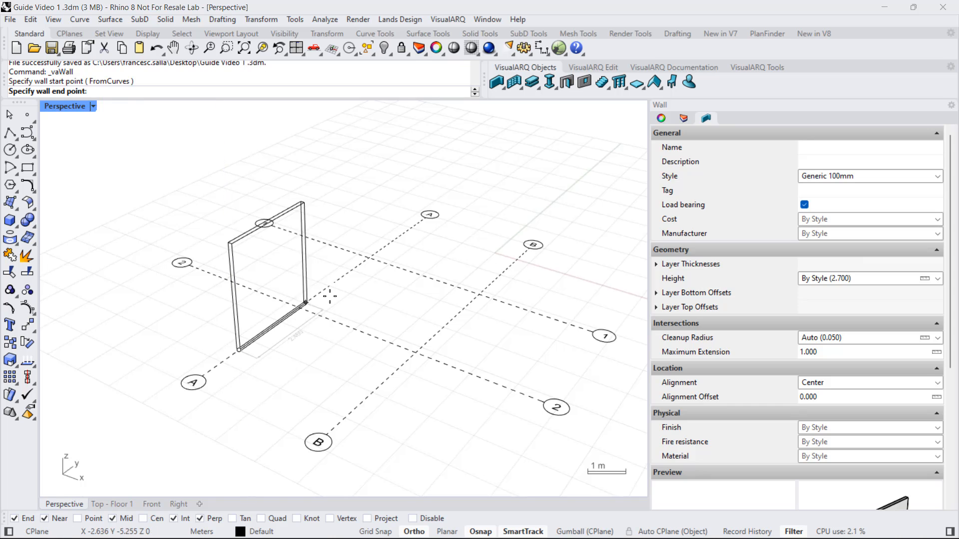
click(366, 257)
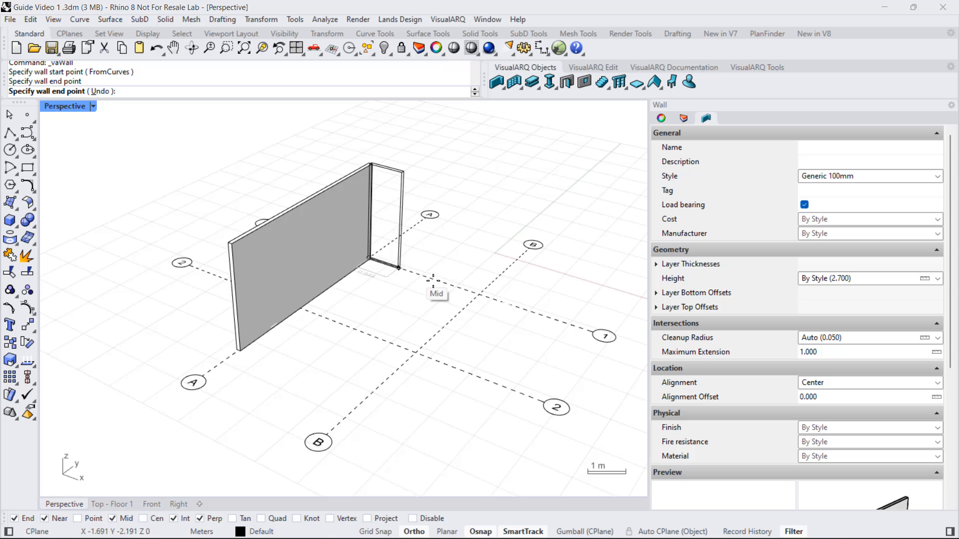
click(481, 293)
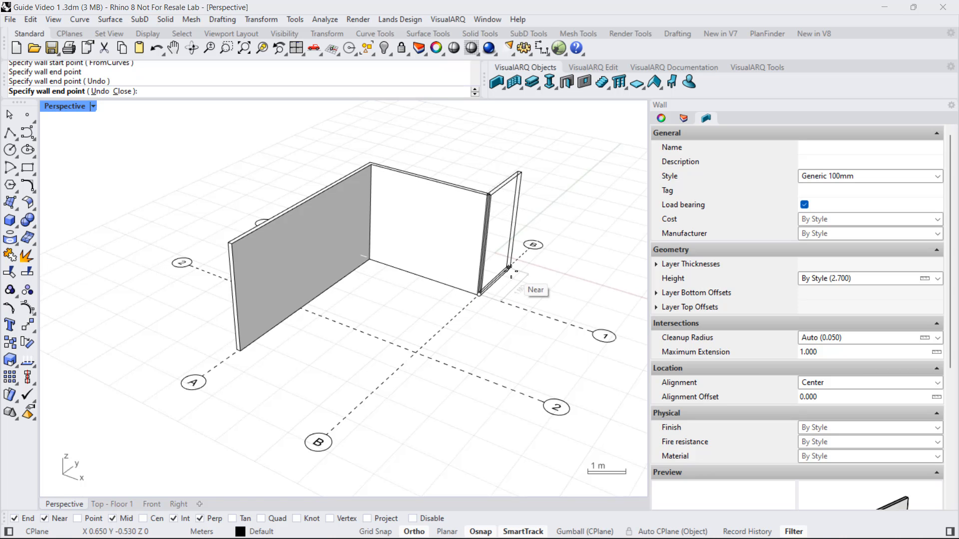
click(507, 279)
key(Return)
key(Return)
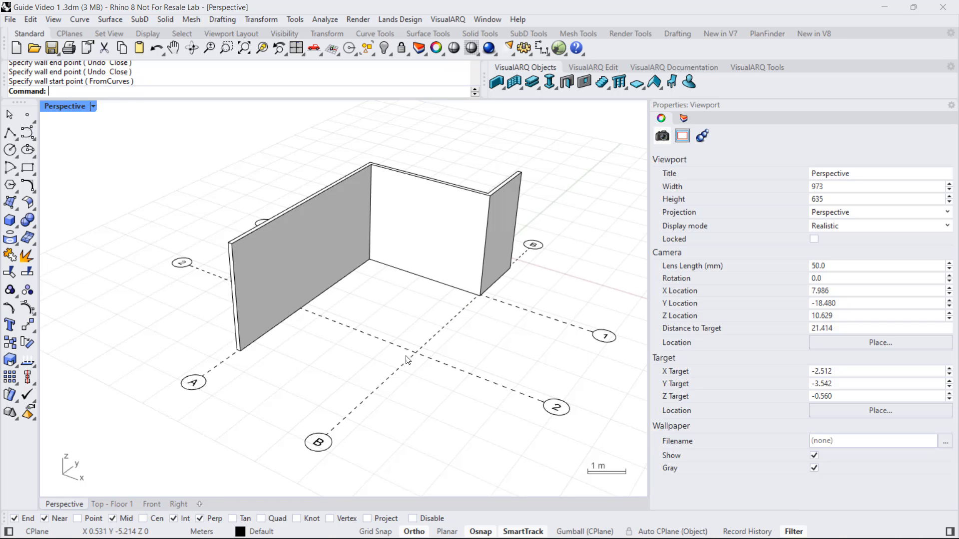
Drag guide B further out so its attached walls stretch to follow.
click(408, 359)
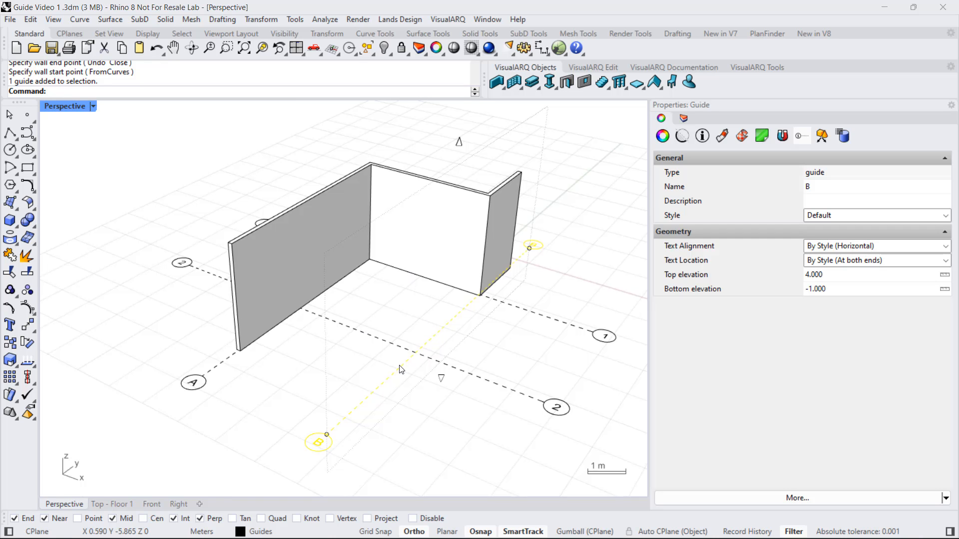
drag(400, 367, 471, 426)
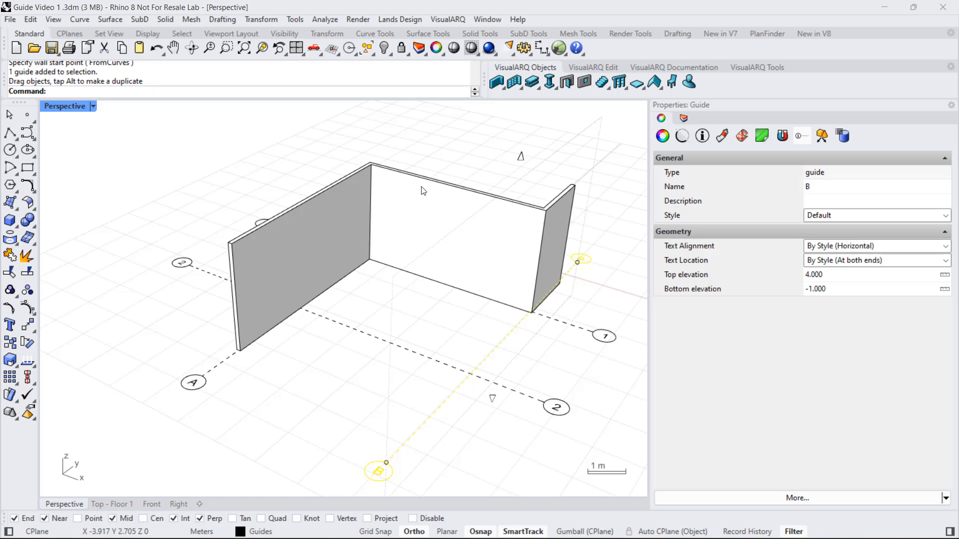
click(567, 200)
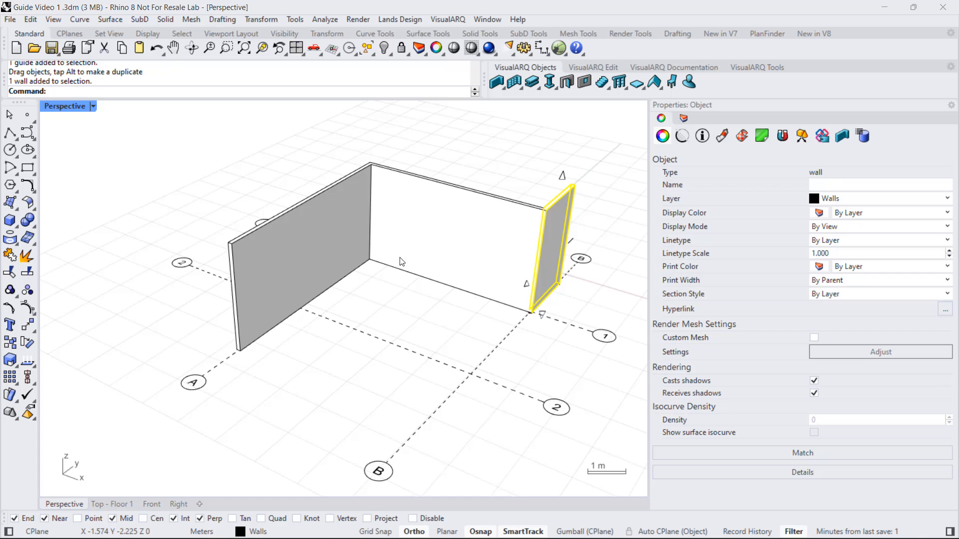
click(378, 199)
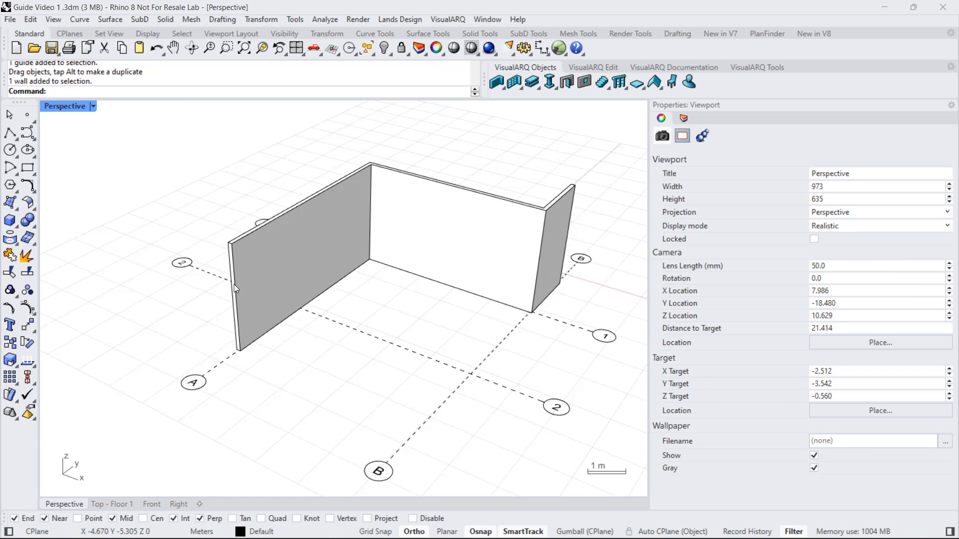
scroll(322, 307, down, 1)
scroll(358, 328, down, 1)
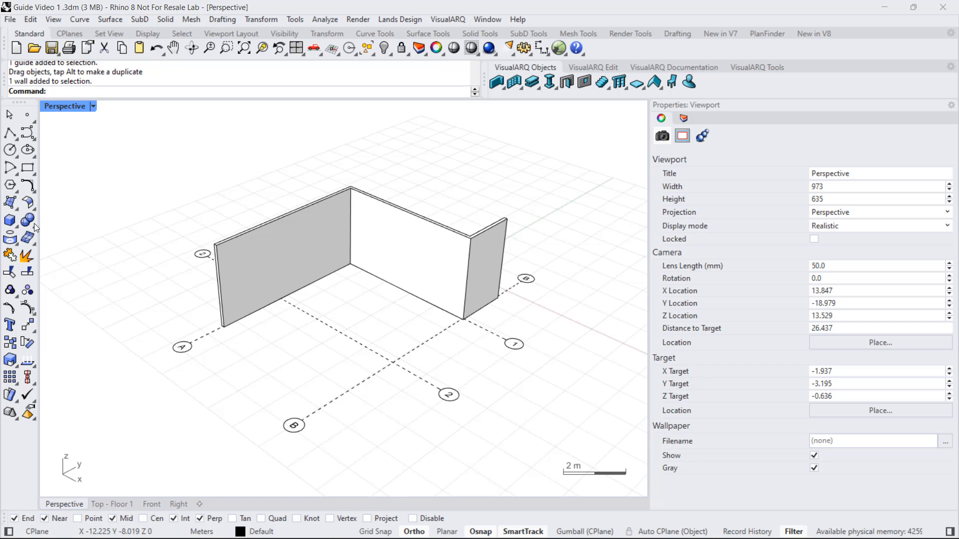
Draw a box solid beside guide 2 with base corners and height.
click(11, 220)
scroll(381, 294, up, 1)
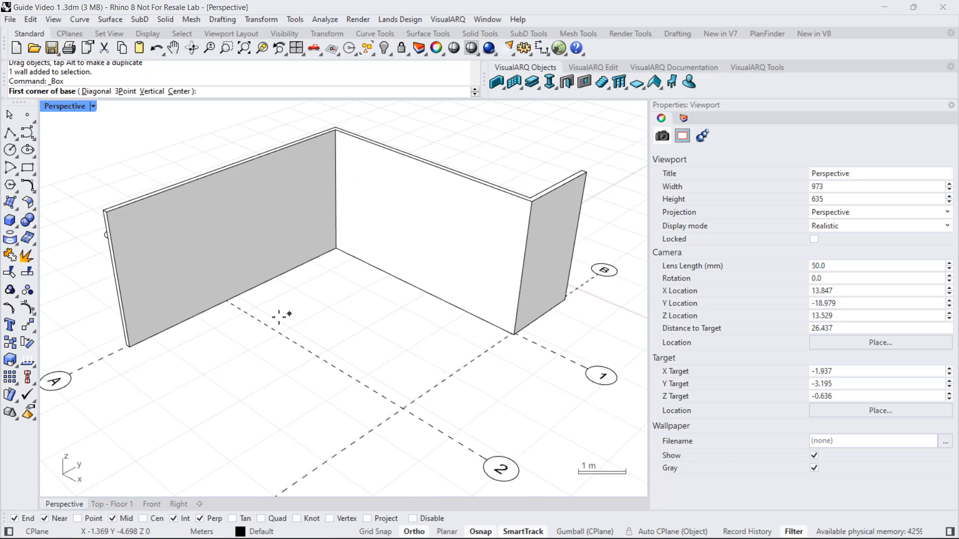
click(270, 328)
scroll(308, 342, up, 2)
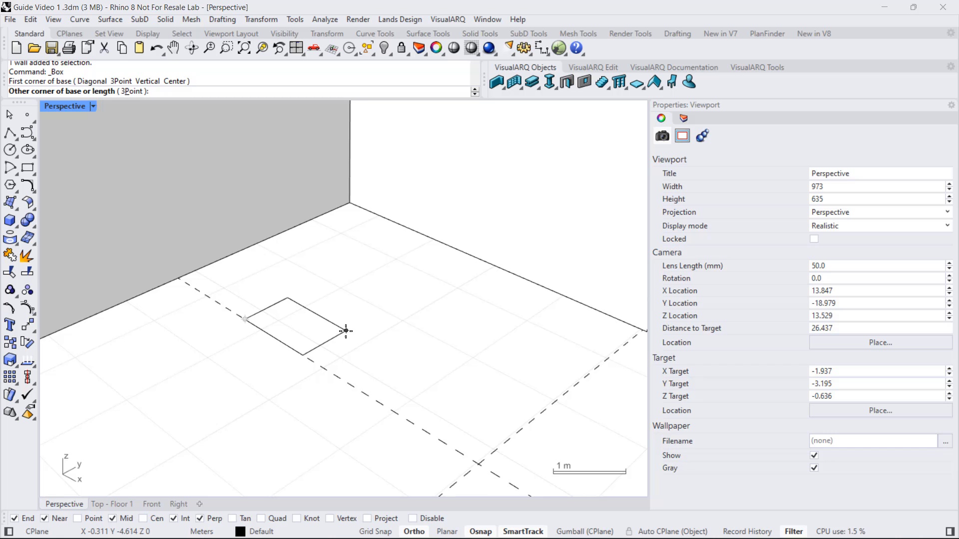
click(345, 330)
click(345, 300)
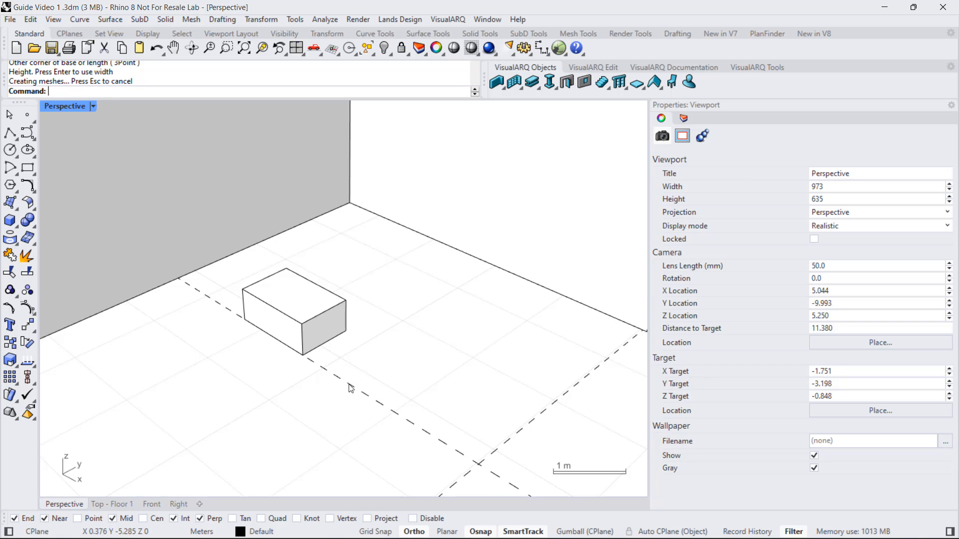
Draw a second box beside the first using a three-point base and height.
click(10, 220)
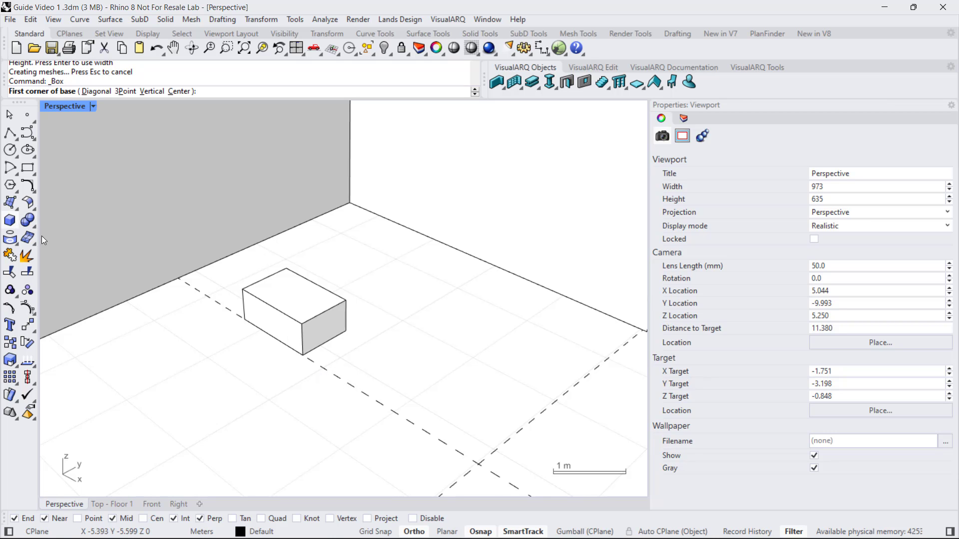
click(363, 391)
click(132, 92)
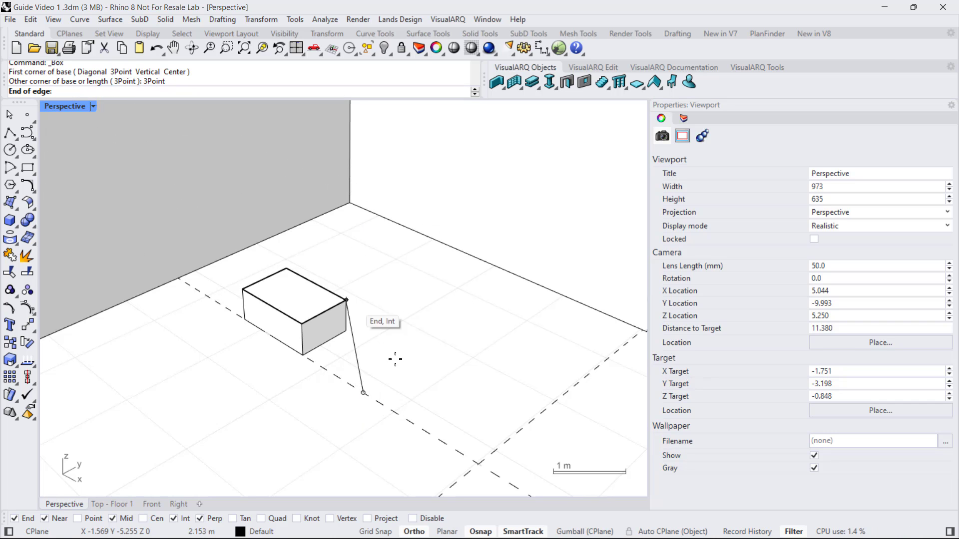
click(452, 414)
click(470, 375)
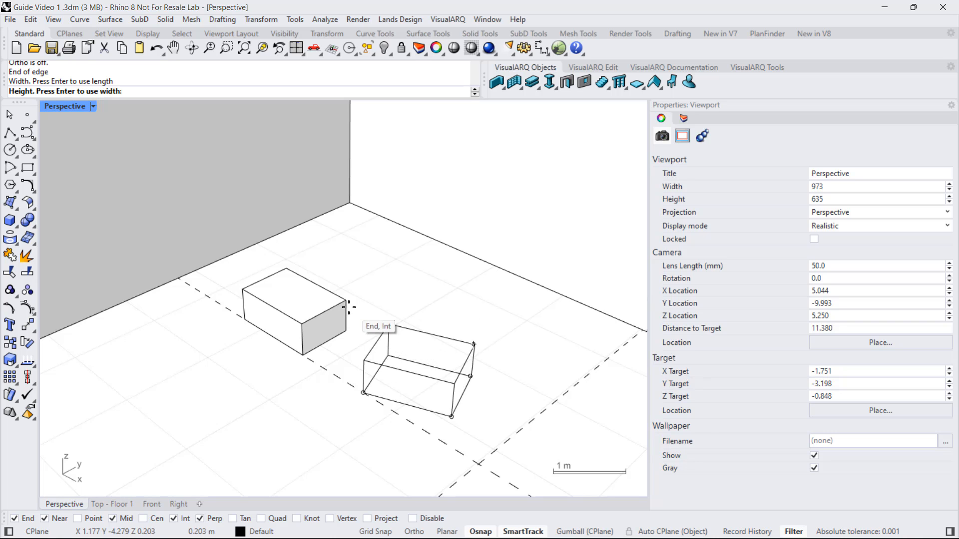
click(458, 329)
scroll(349, 309, down, 2)
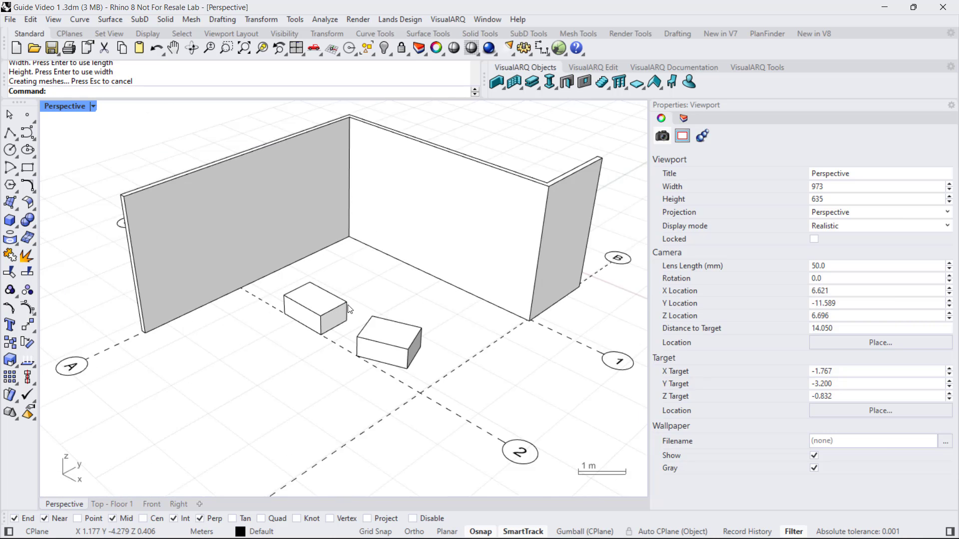
Drag guide 2 so both linked boxes travel with it.
click(456, 420)
drag(457, 419, 420, 467)
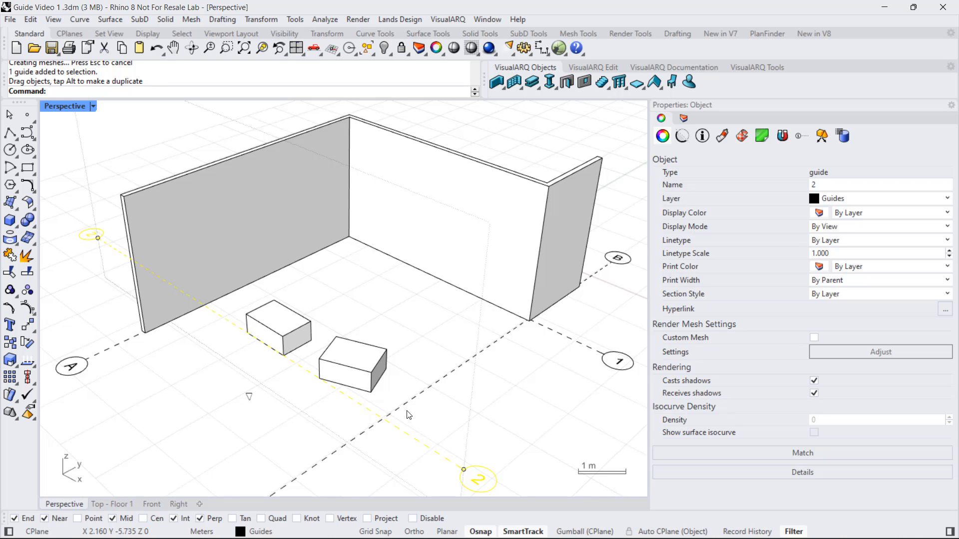
Untick Link to guides on the right box's Constraints page and select a guide to test.
drag(408, 414, 412, 417)
click(417, 419)
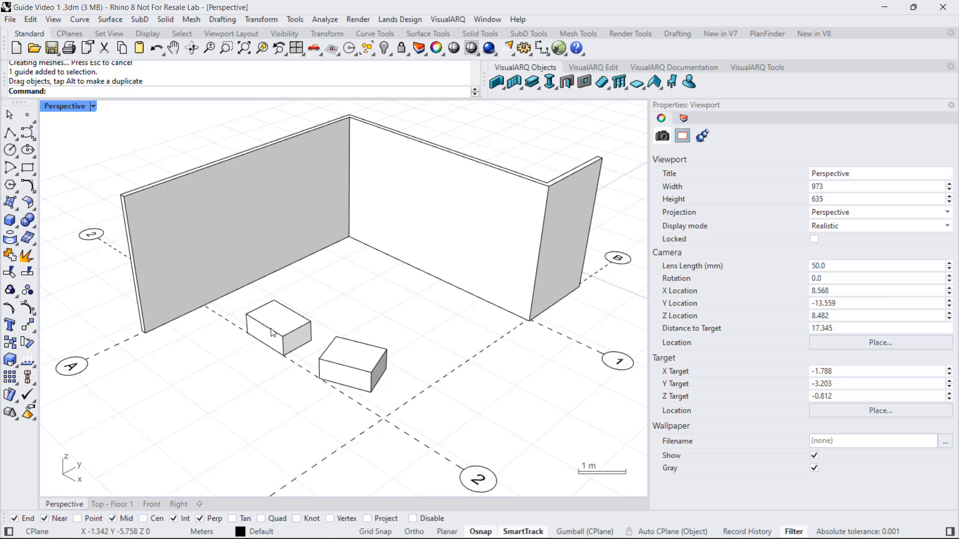
click(335, 367)
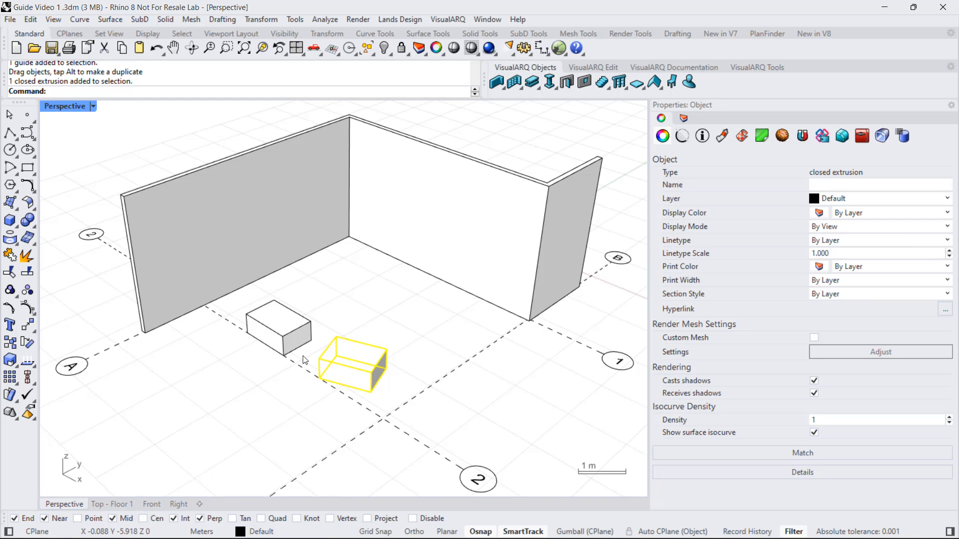
click(804, 136)
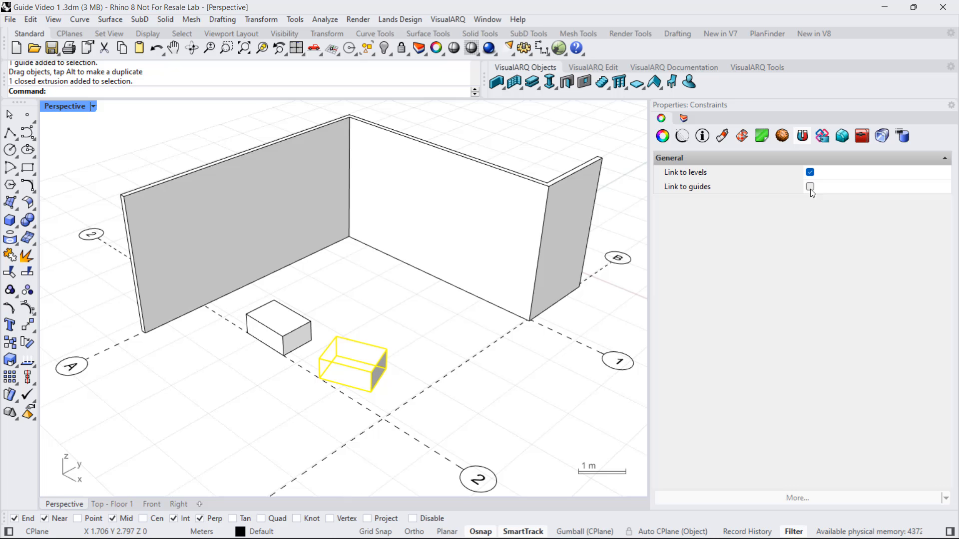
click(509, 402)
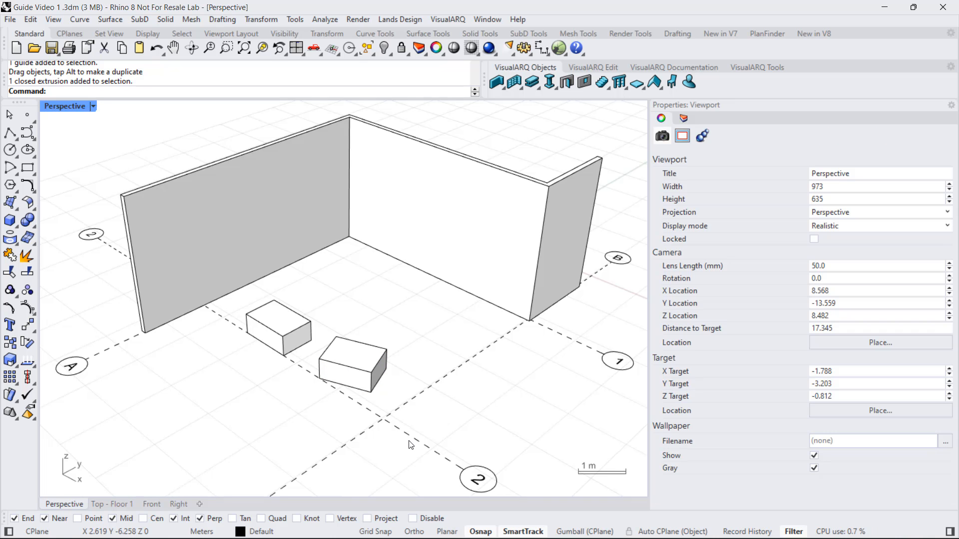
click(409, 444)
Drag the guide to test the unlinked box, then add level Floor 2 in the Levels manager.
drag(409, 444, 460, 418)
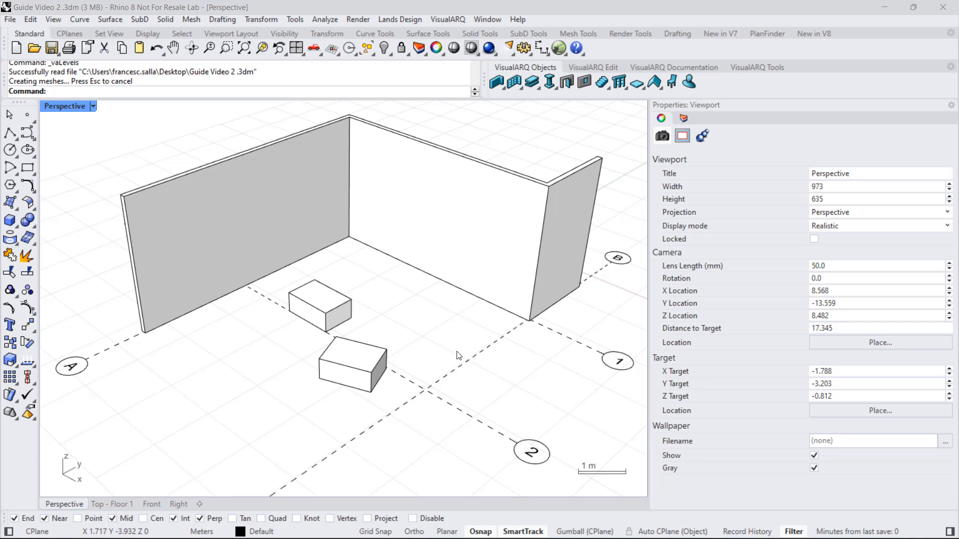
click(659, 66)
click(645, 79)
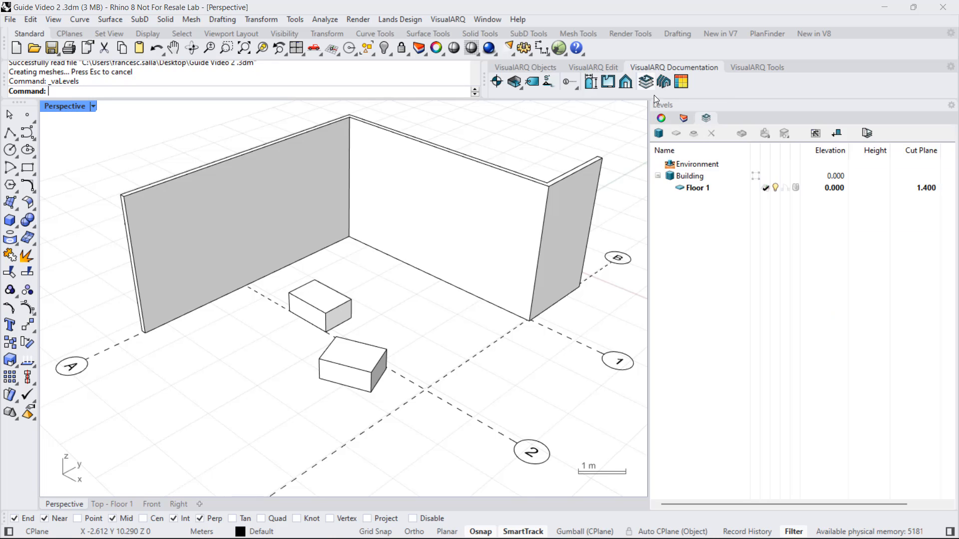
click(688, 175)
click(675, 134)
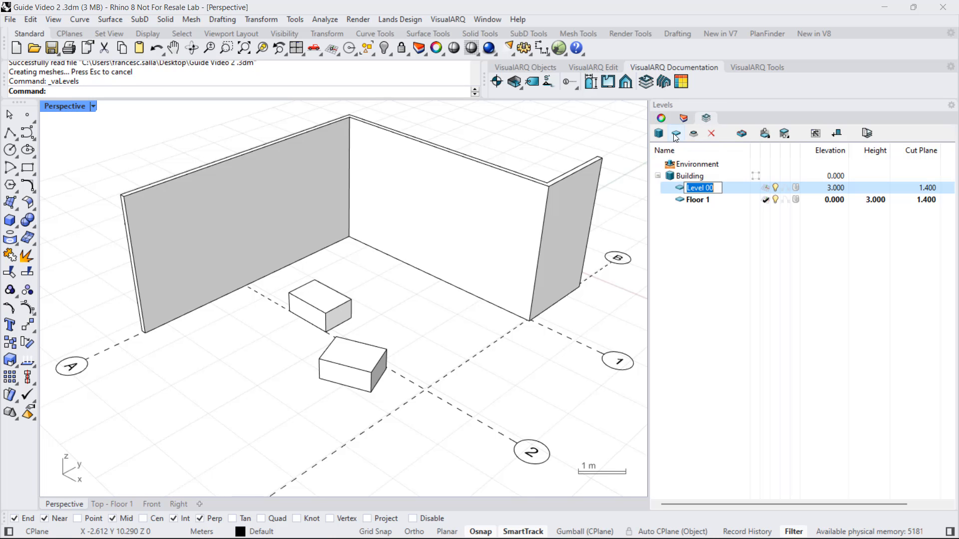
text(Floor 2)
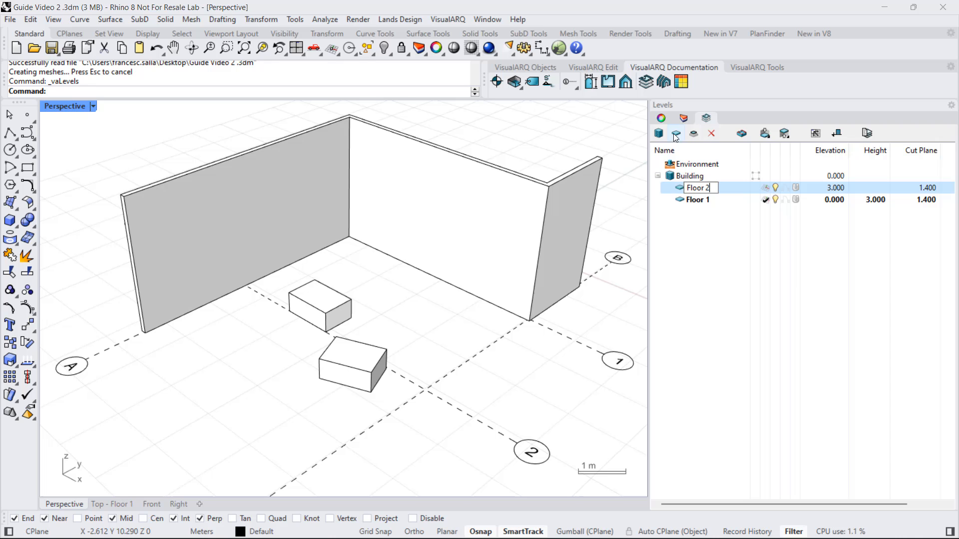
key(Return)
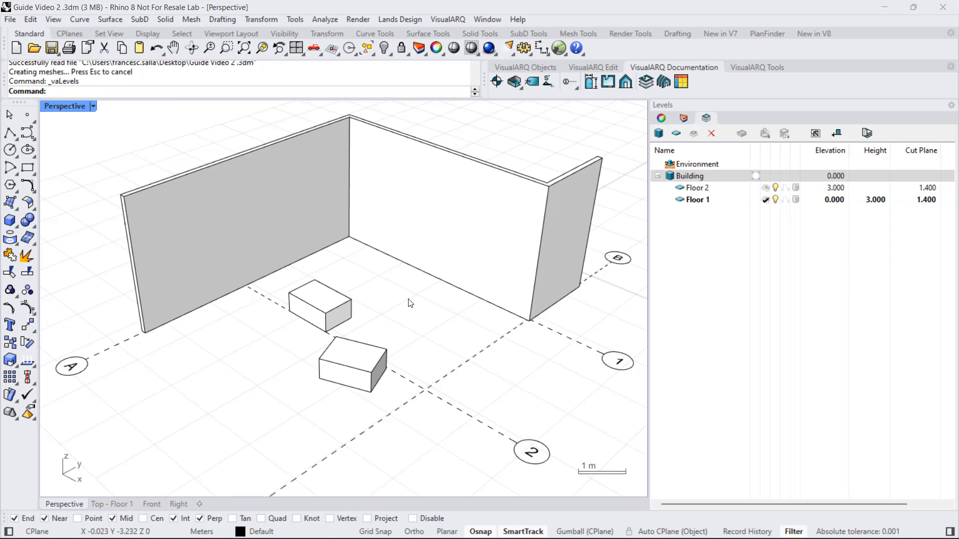
scroll(337, 266, down, 3)
scroll(315, 266, down, 2)
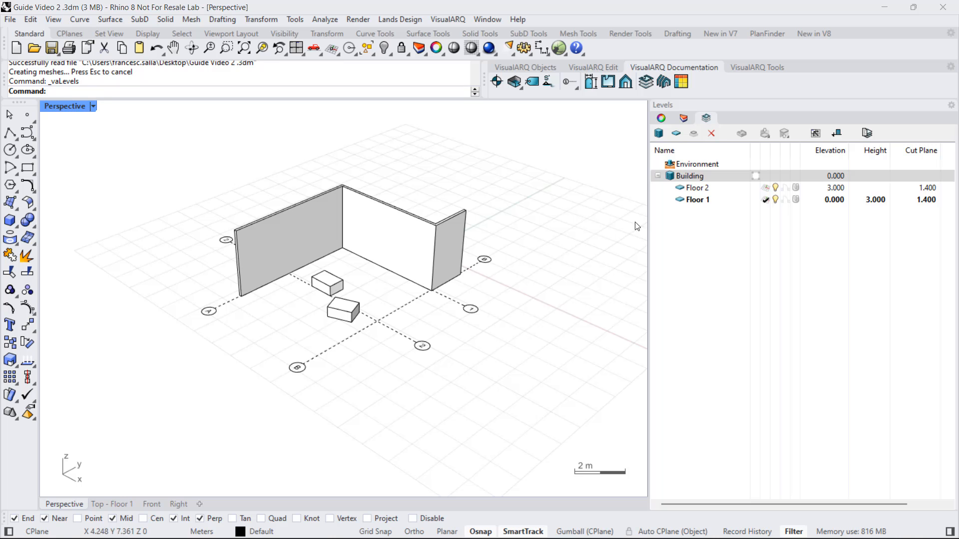
Make Floor 2 current to see guides rise to 3.000, then restore Floor 1 as current.
click(765, 189)
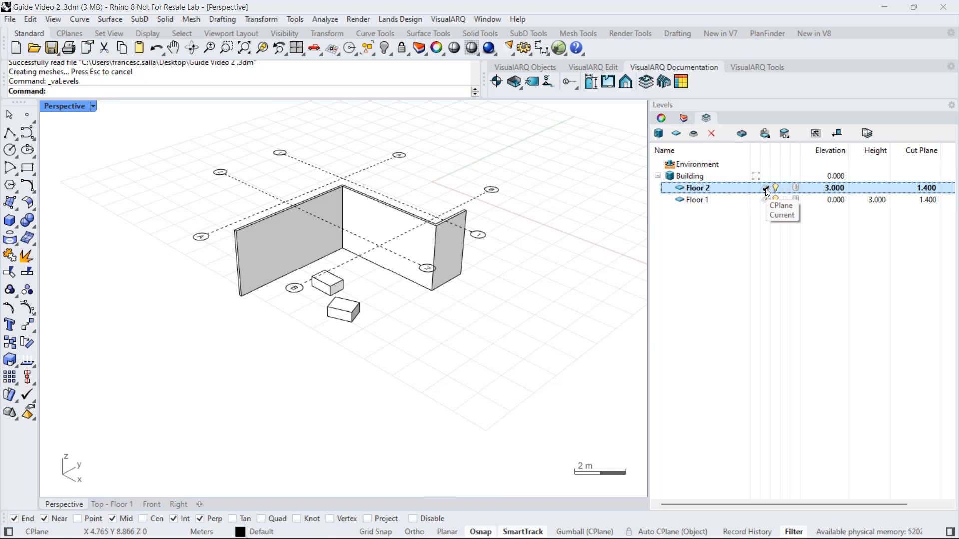
right_drag(510, 249, 507, 266)
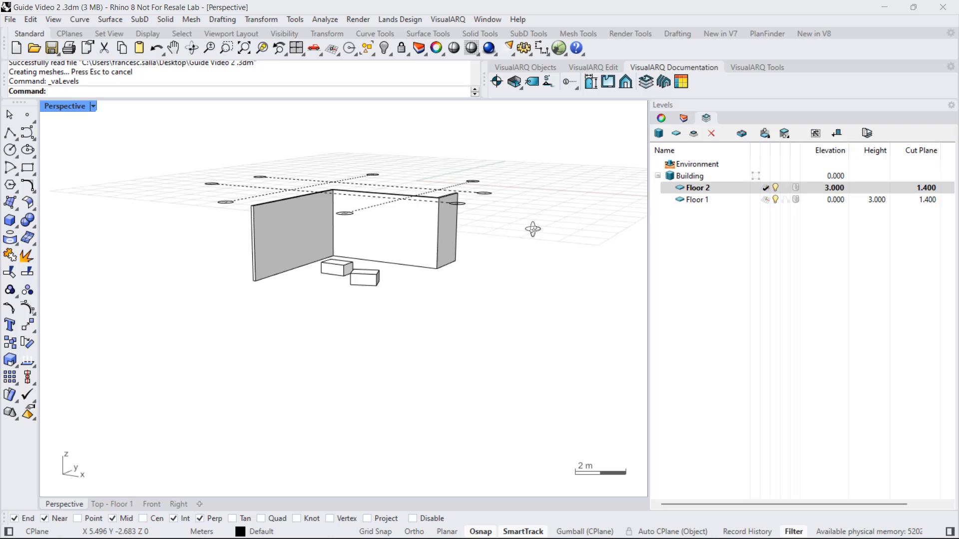
click(766, 200)
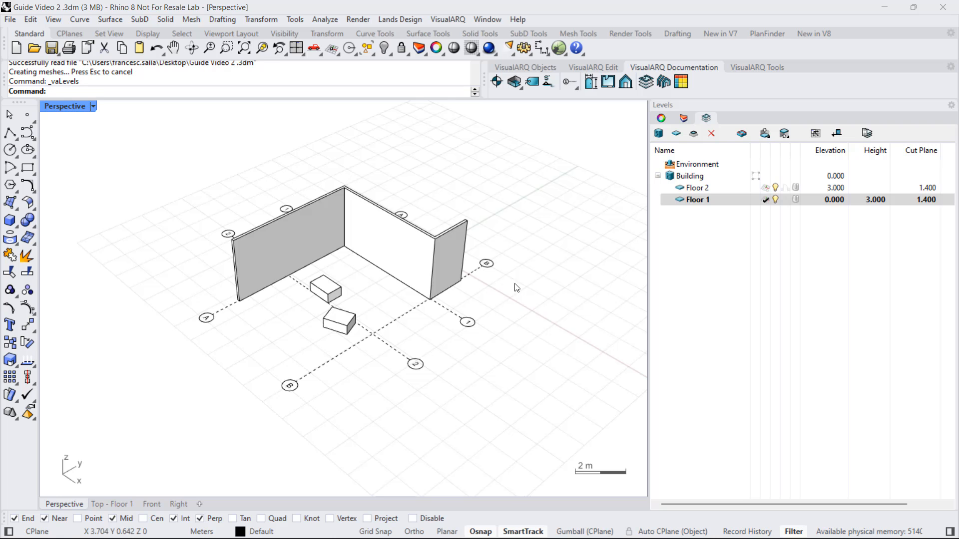
Bring up the Guide Styles manager on the Default style and show its Attributes settings.
click(571, 84)
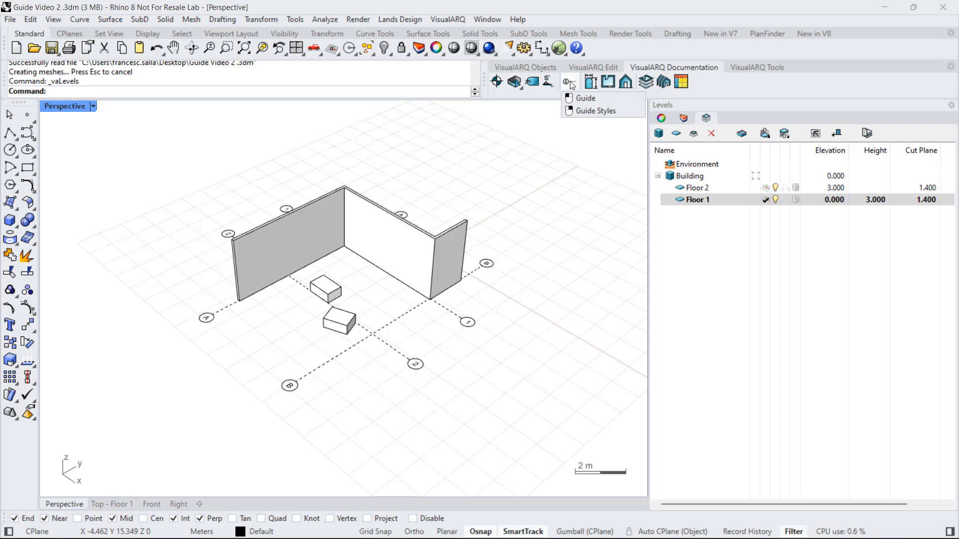
click(595, 111)
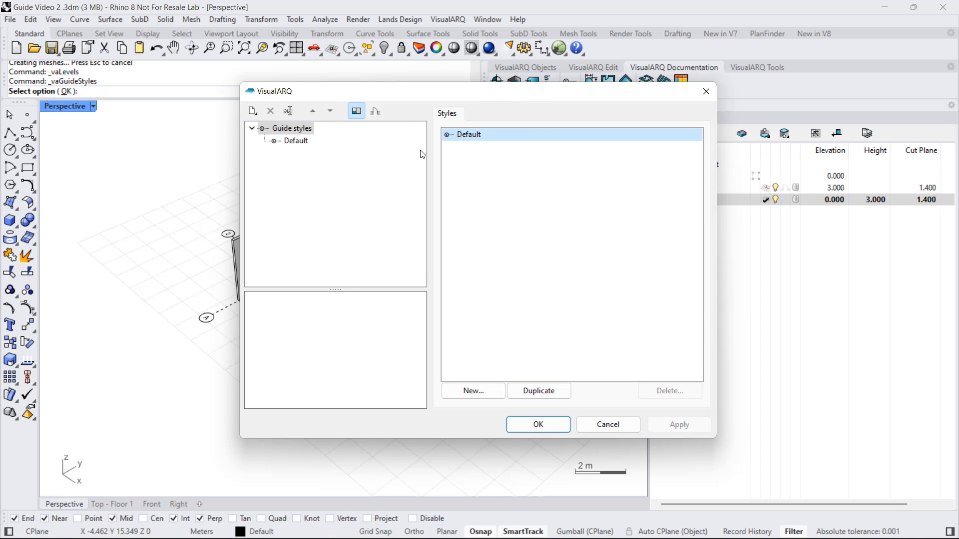
click(296, 141)
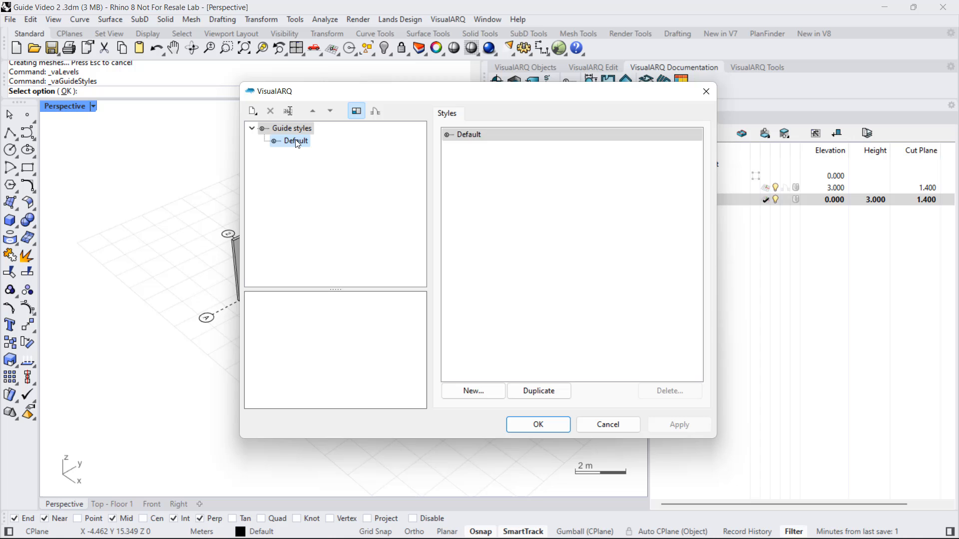
drag(319, 98, 365, 96)
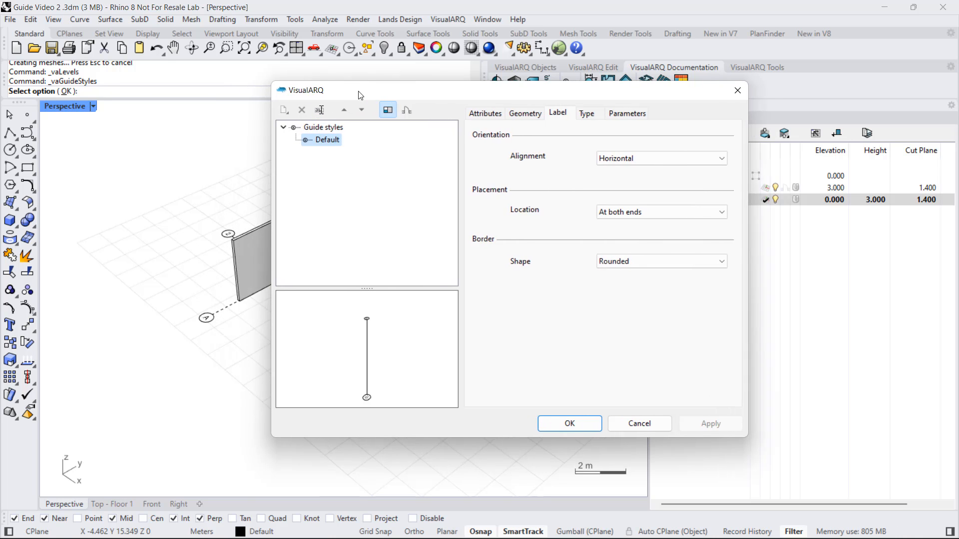
click(492, 114)
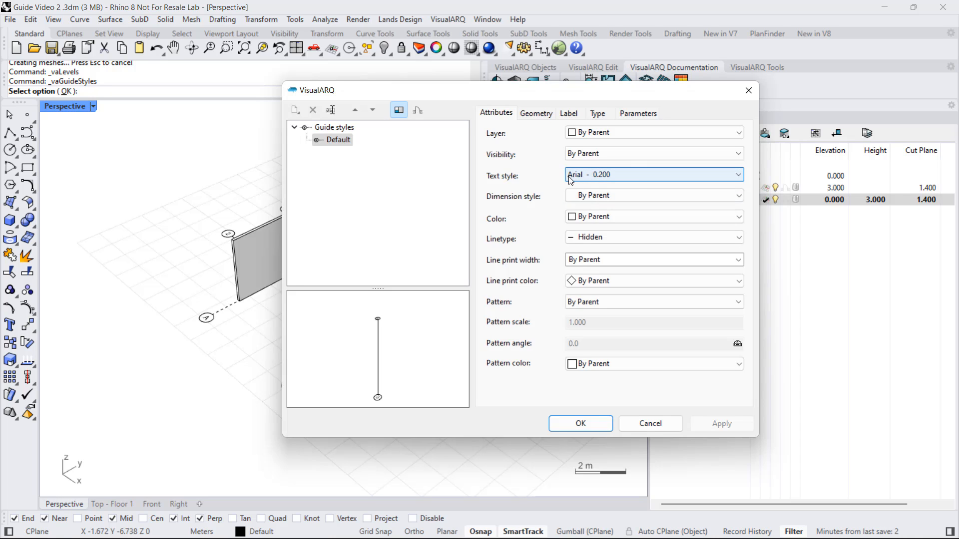
Give the Default guide style a custom Arial text style at height 0.300 and apply it.
click(636, 180)
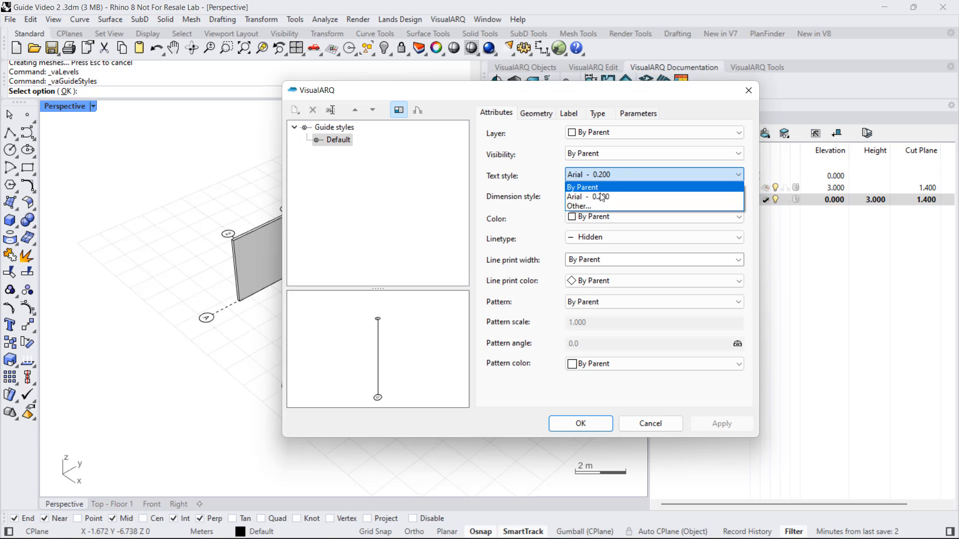
click(581, 205)
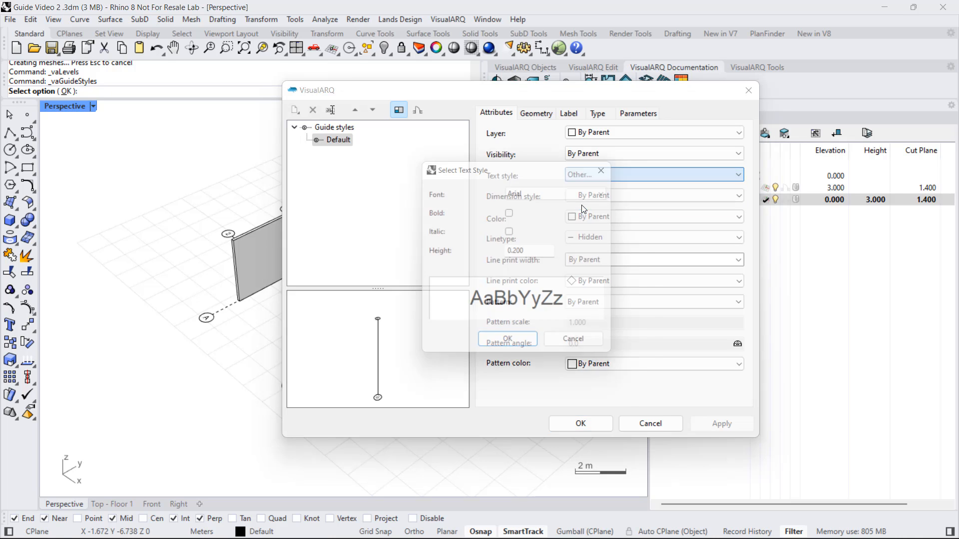
double_click(520, 254)
text(0.300)
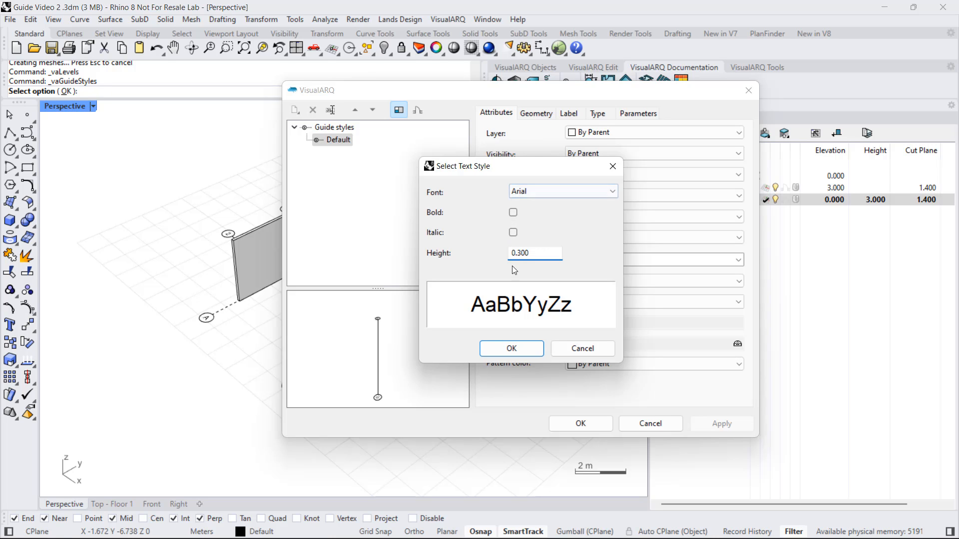
click(512, 349)
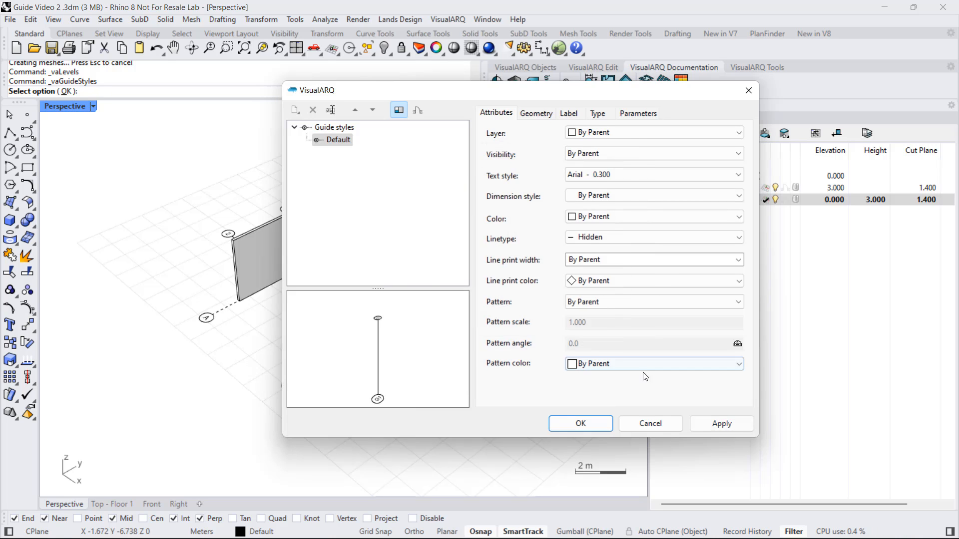
click(719, 423)
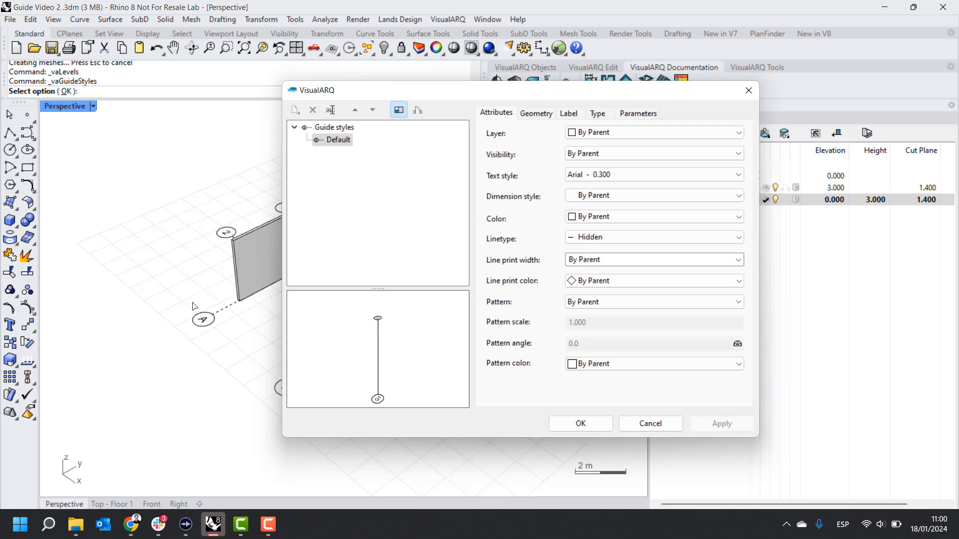
click(535, 113)
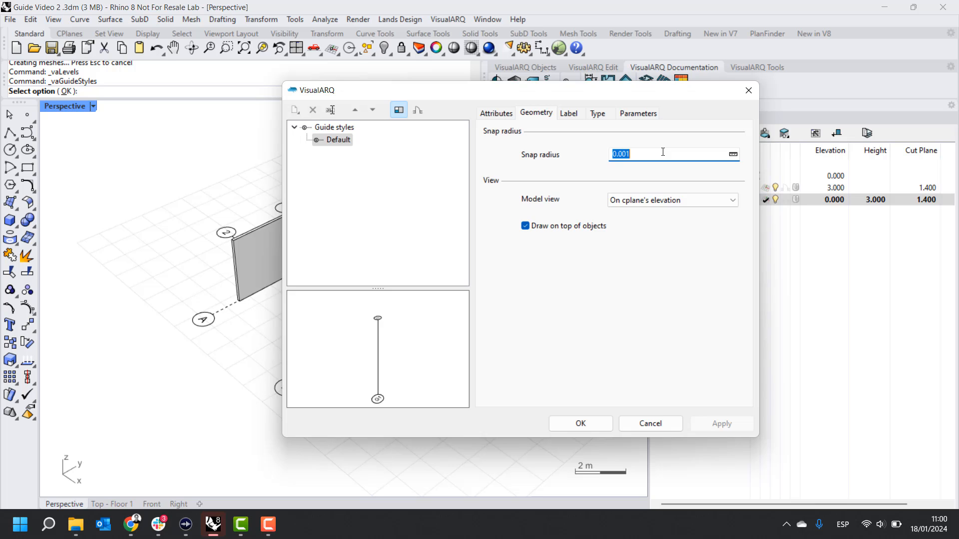
drag(547, 92, 601, 93)
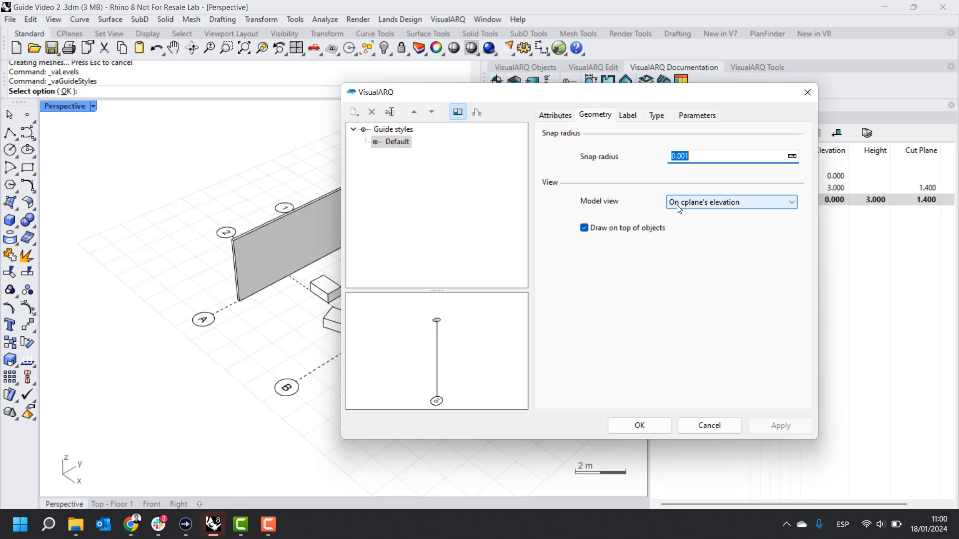
click(788, 207)
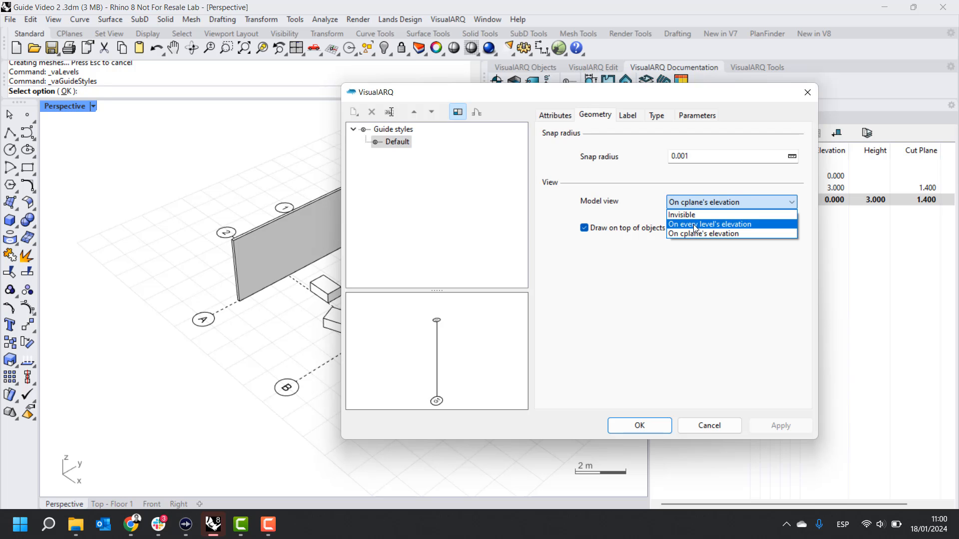
click(695, 224)
click(779, 426)
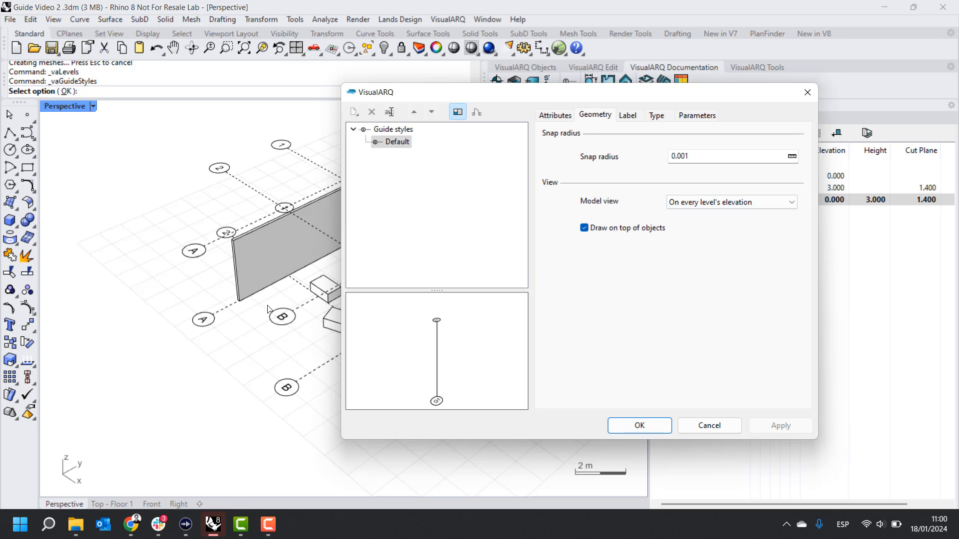
right_drag(155, 259, 143, 269)
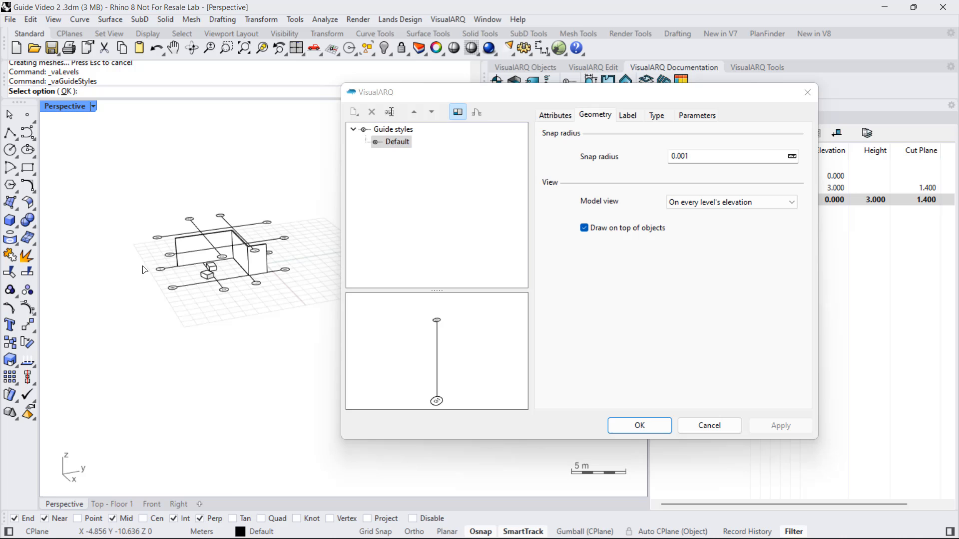
click(730, 203)
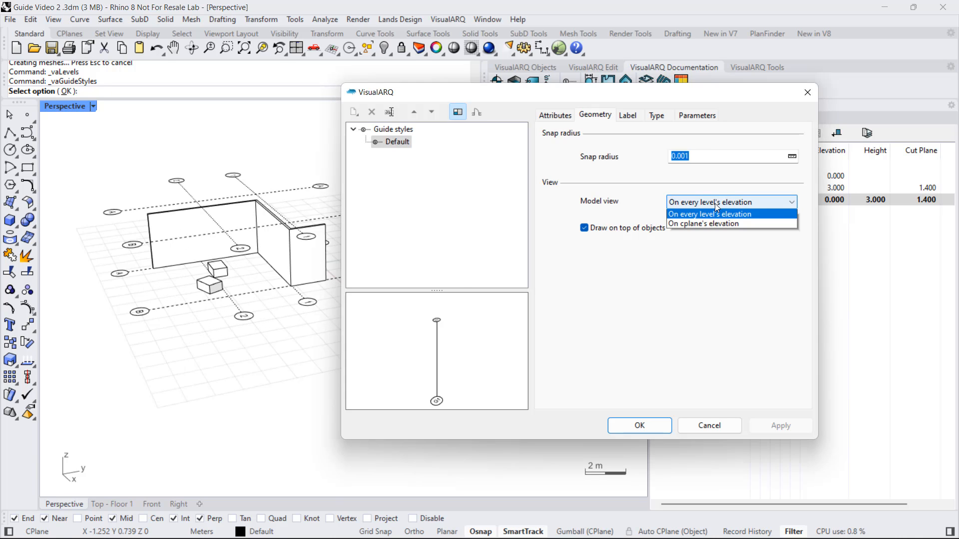
click(704, 229)
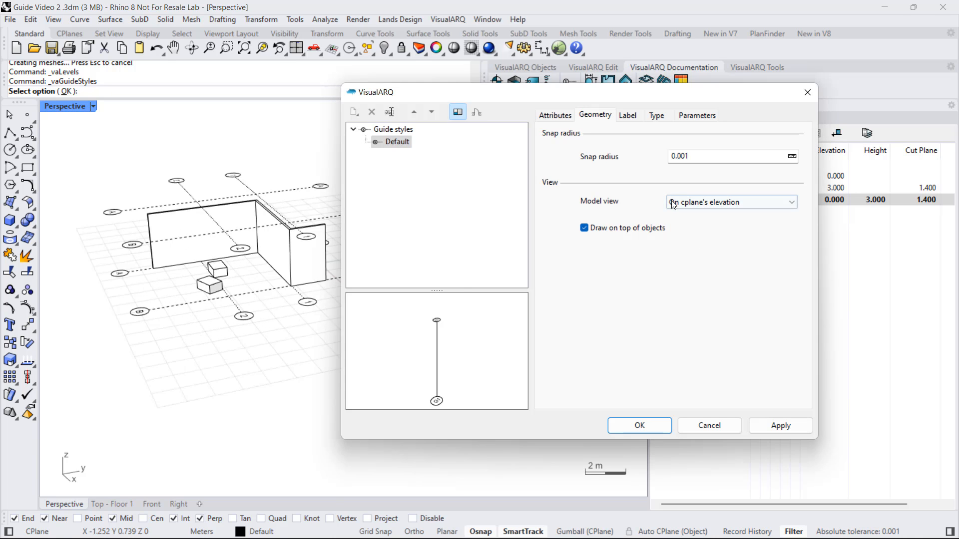
click(779, 425)
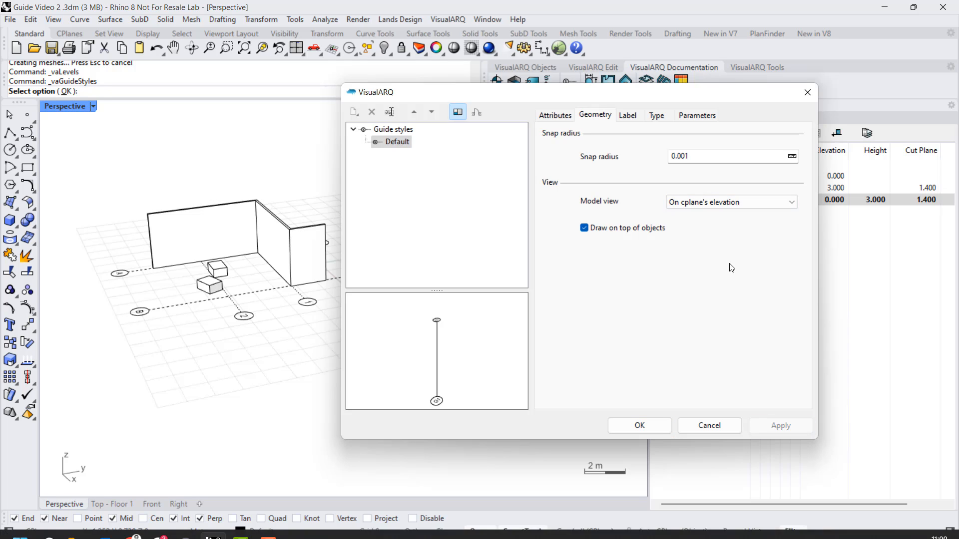
In the Label settings, try hexagonal label borders on the guides and apply them.
click(629, 116)
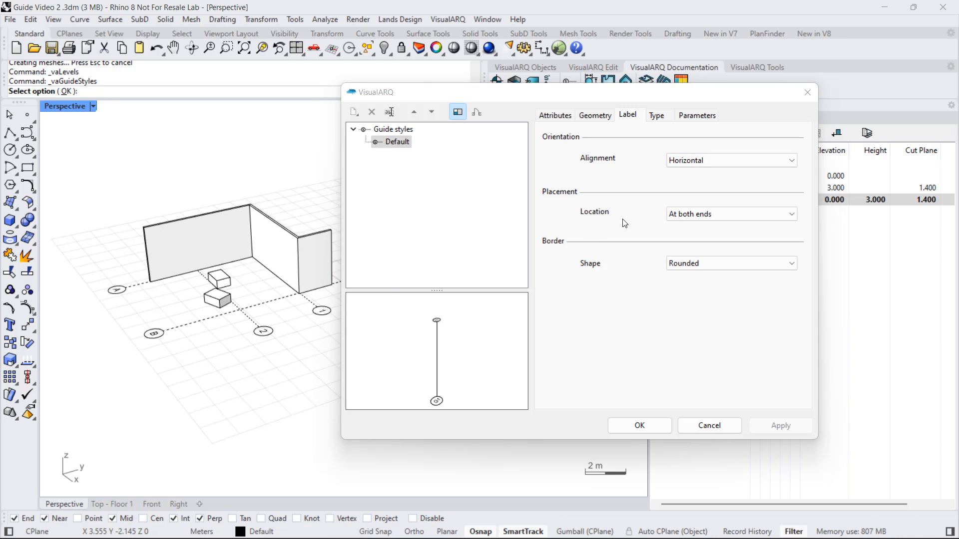
click(712, 215)
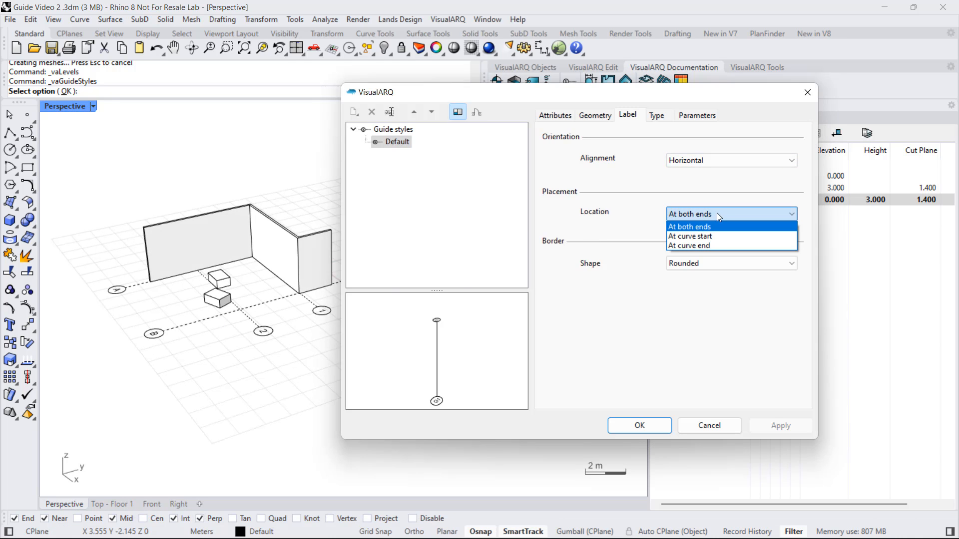
click(717, 213)
click(730, 264)
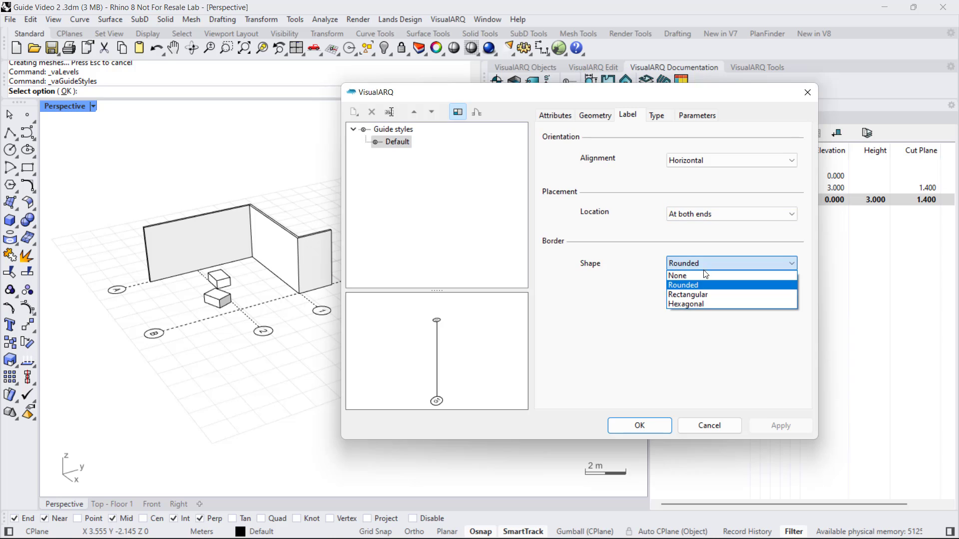
click(698, 307)
click(779, 425)
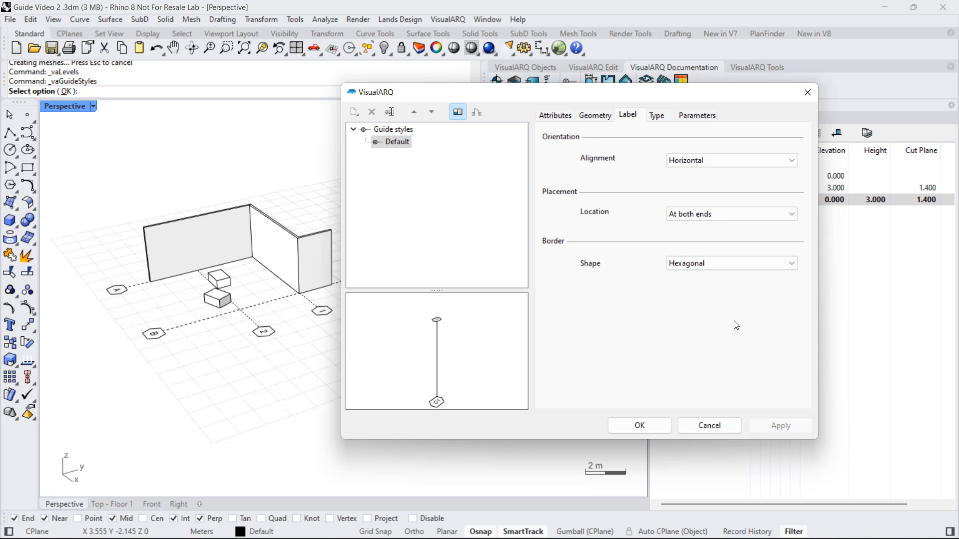
Return the guide label borders to Rounded and apply.
click(717, 264)
click(697, 276)
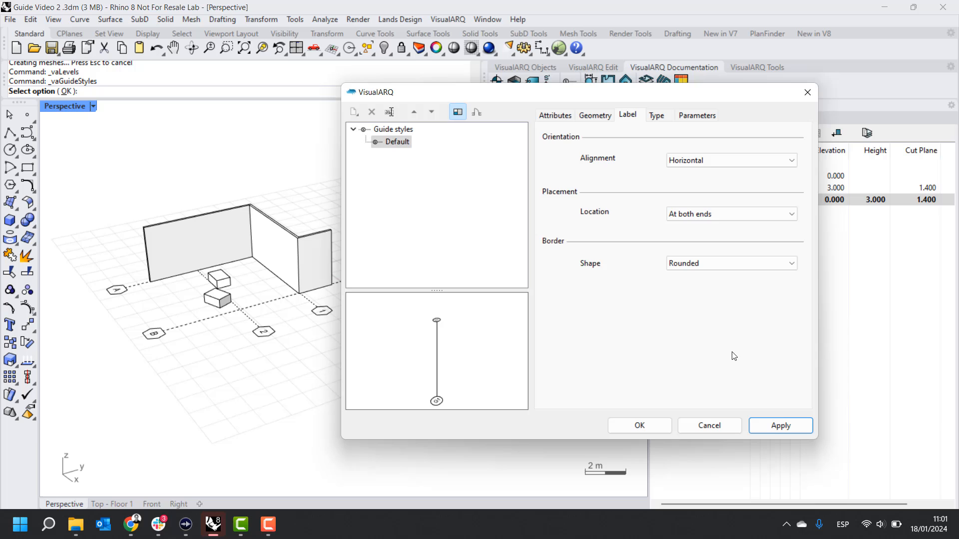
click(768, 428)
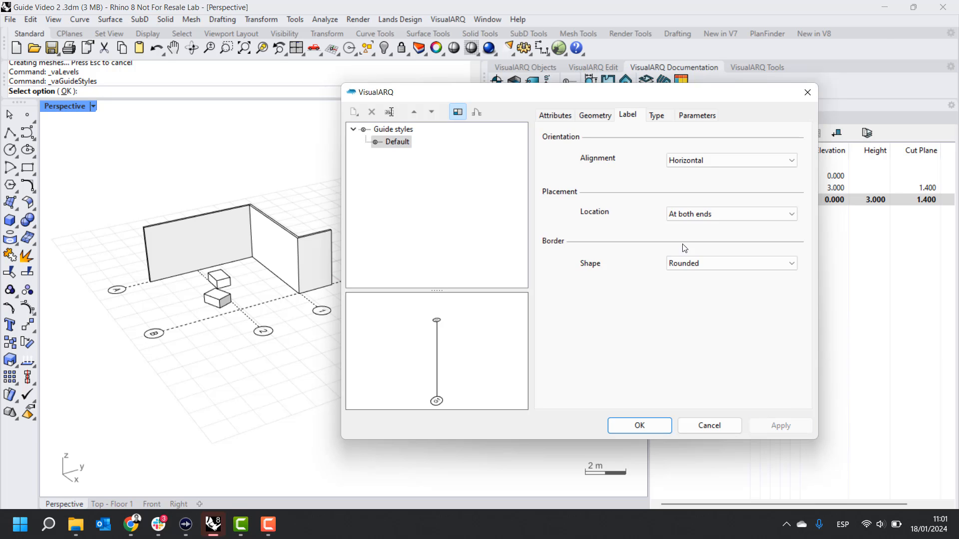
Exclude Curves and Meshes from the Default style's valid object types and confirm with OK.
click(656, 116)
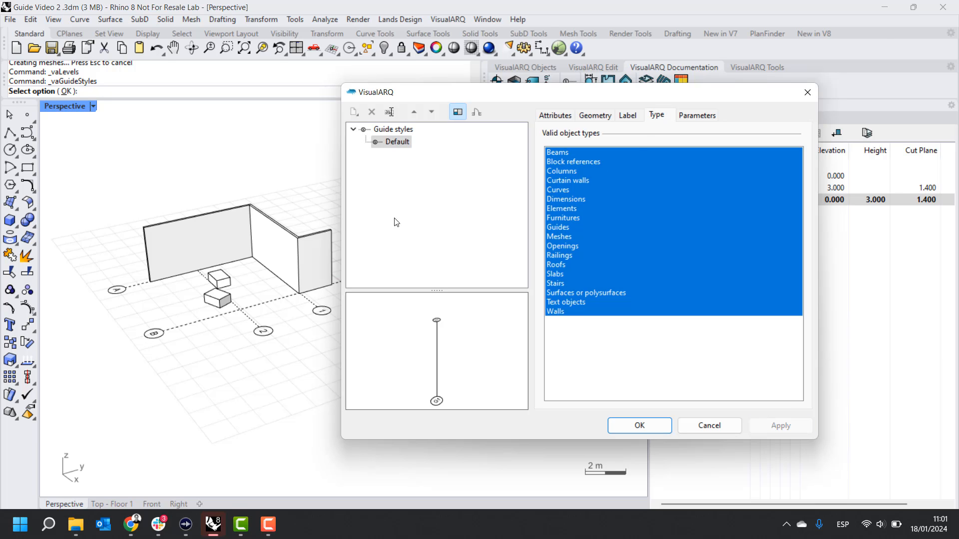
scroll(225, 235, up, 1)
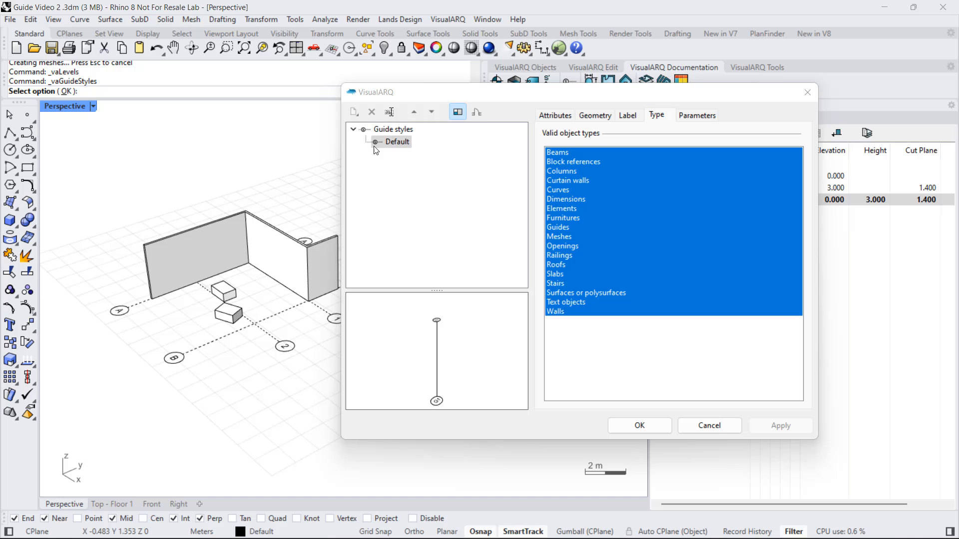
ctrl+click(558, 192)
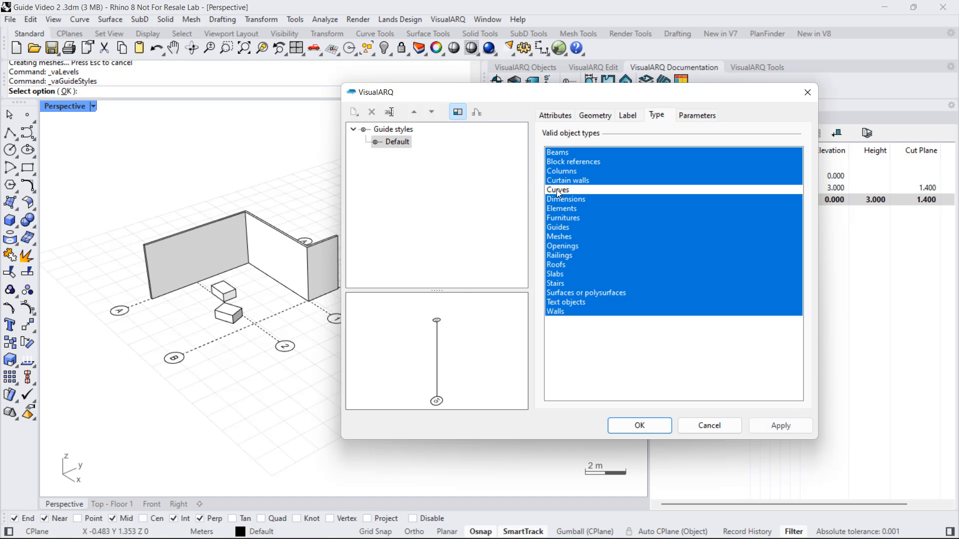
ctrl+click(561, 236)
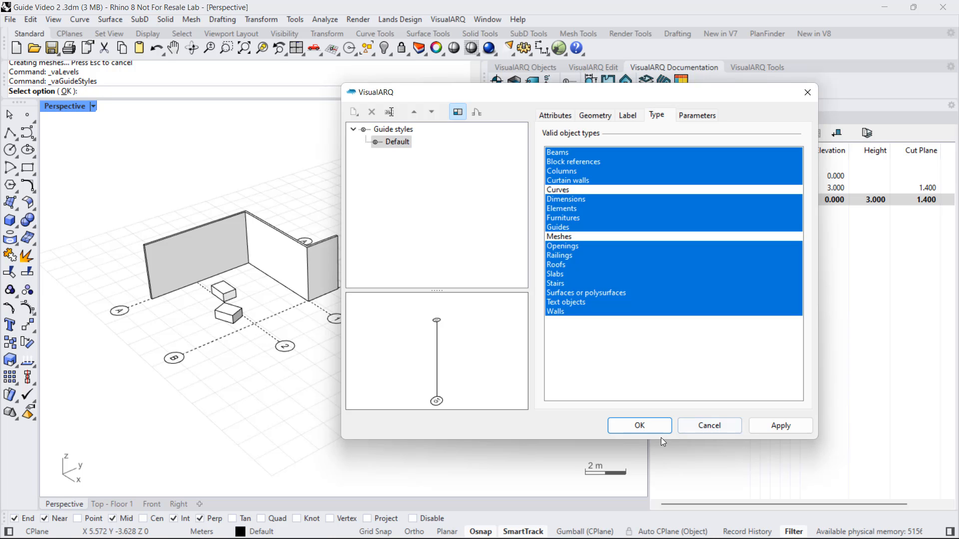
click(647, 424)
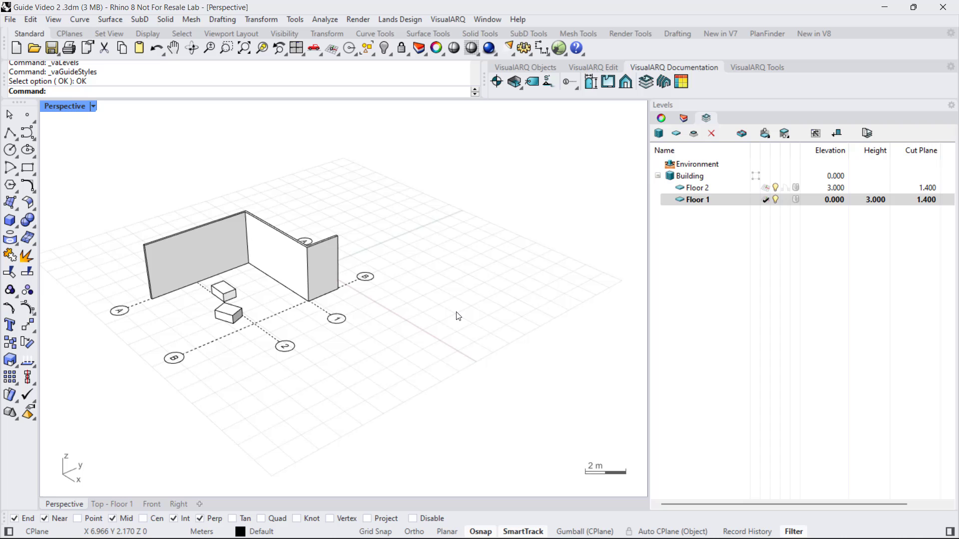
scroll(457, 317, down, 3)
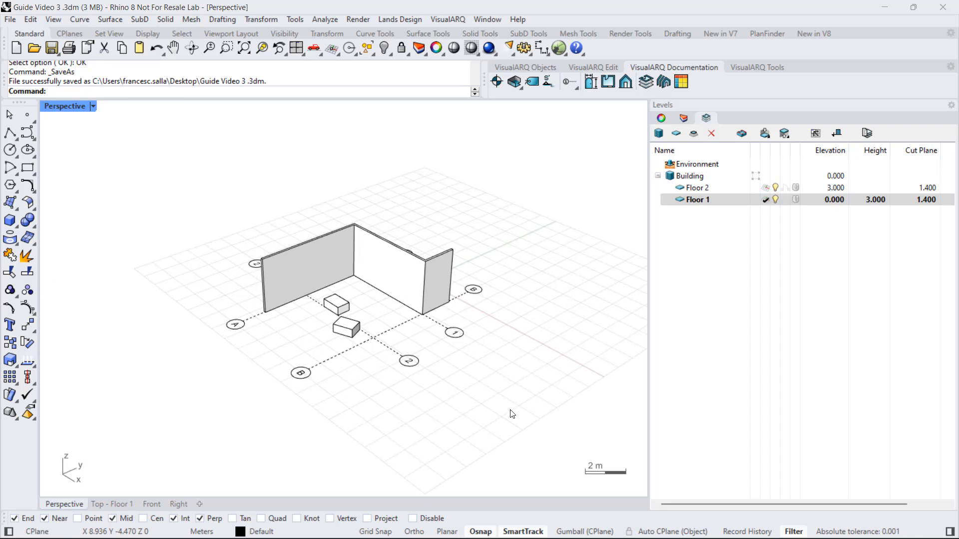
Window-select all walls, guides and extrusions and delete them, leaving an empty model.
drag(511, 413, 182, 205)
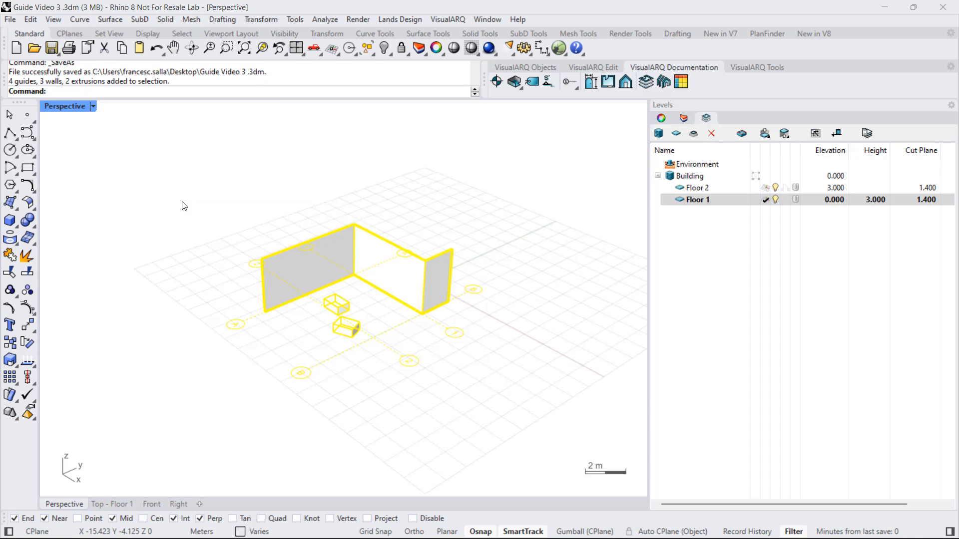
key(Delete)
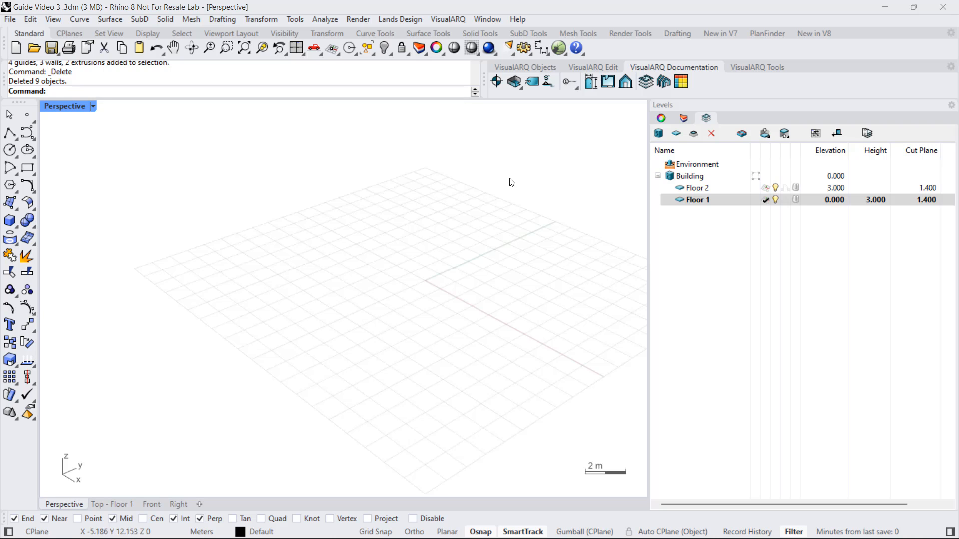
click(576, 87)
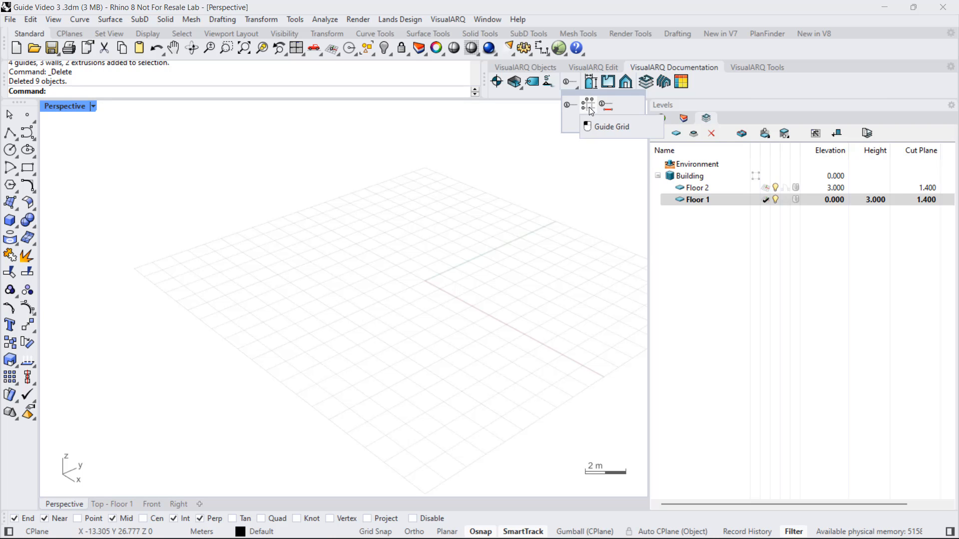
Start a rectangular guide grid labelled from 1 and A and place its first corner on the floor plane.
click(586, 107)
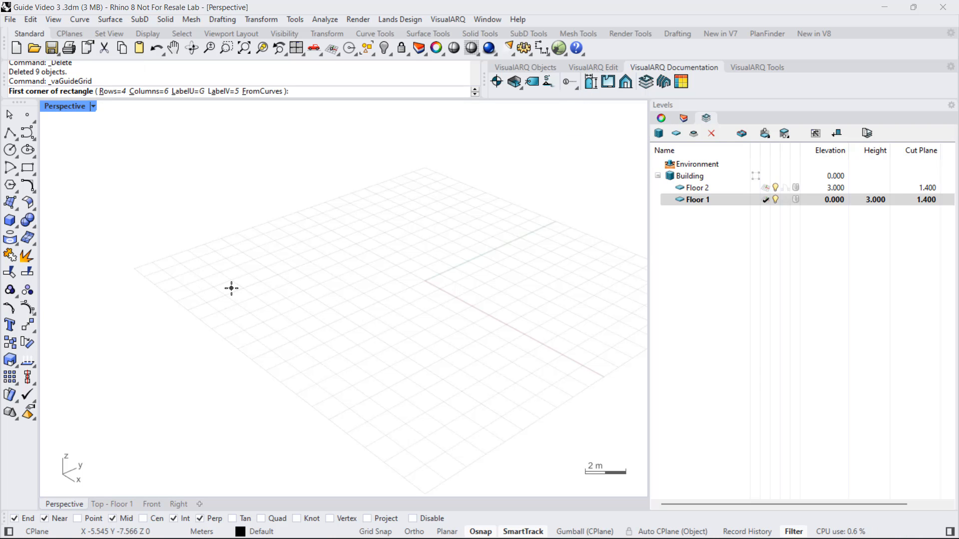
scroll(265, 283, down, 3)
scroll(270, 285, down, 3)
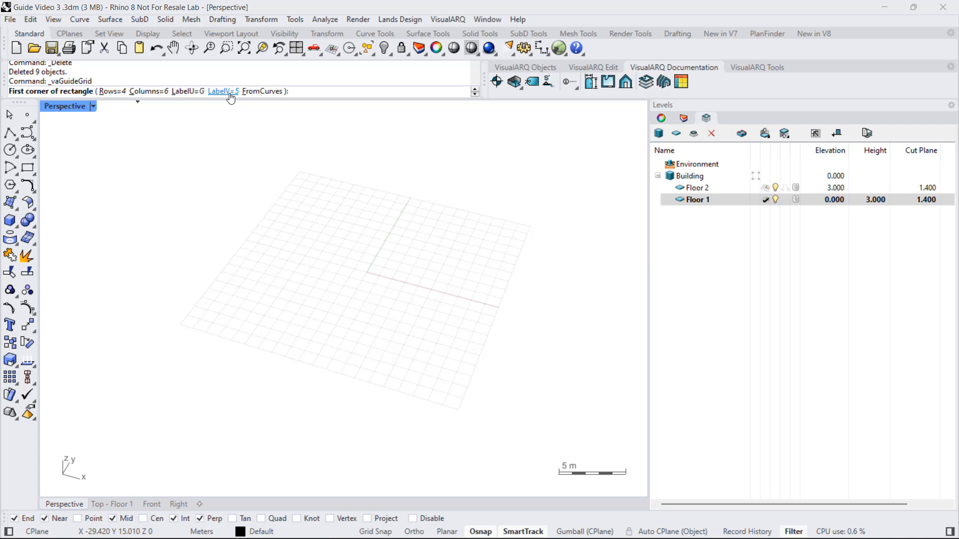
click(187, 91)
key(Return)
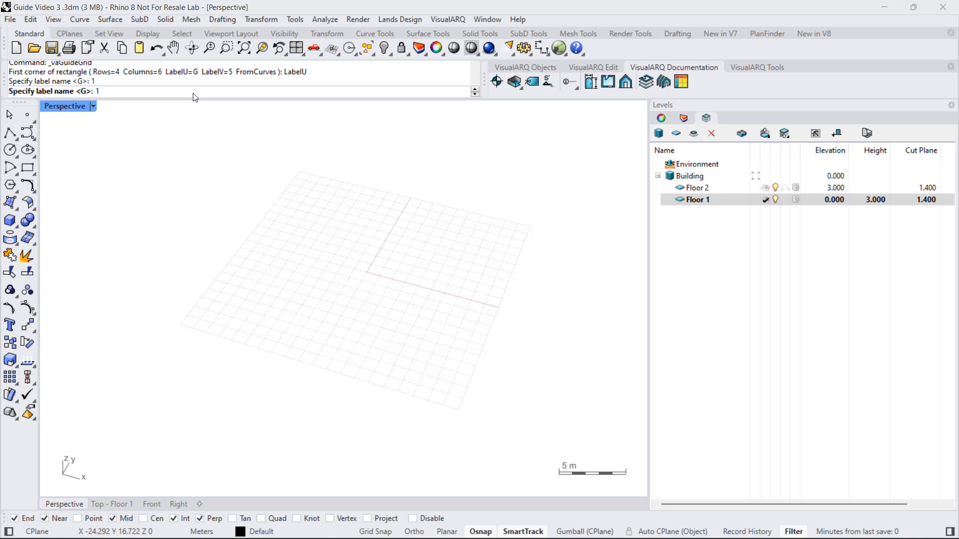
click(217, 81)
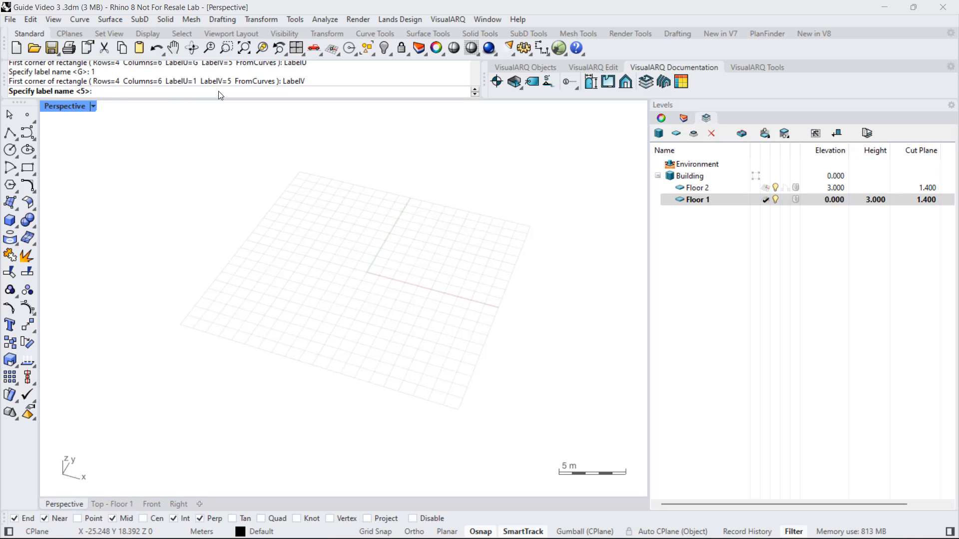
text(A)
key(Return)
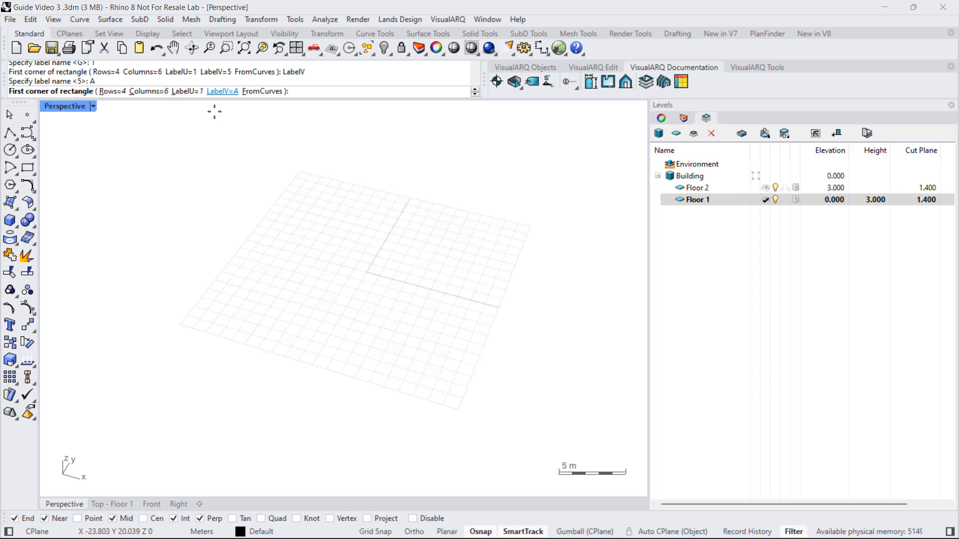
click(218, 316)
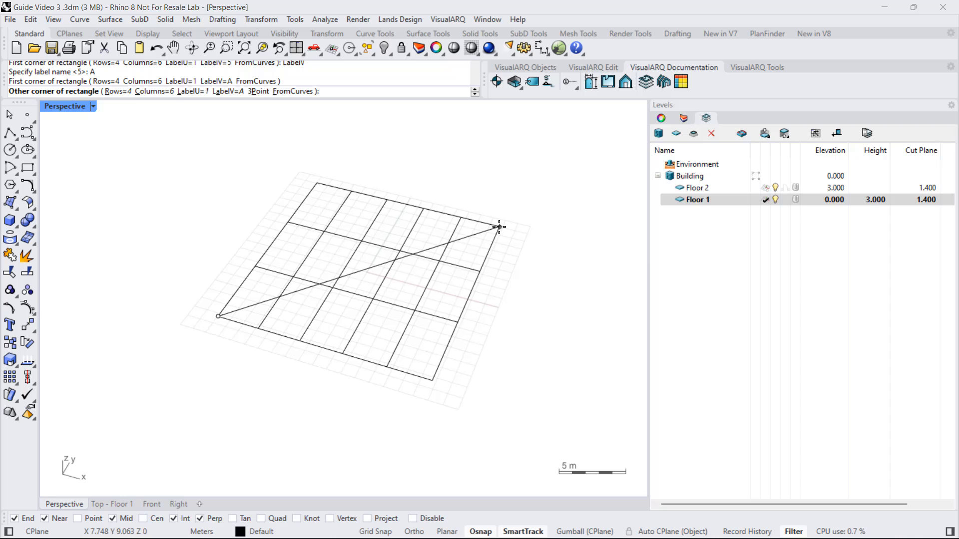
scroll(515, 227, up, 2)
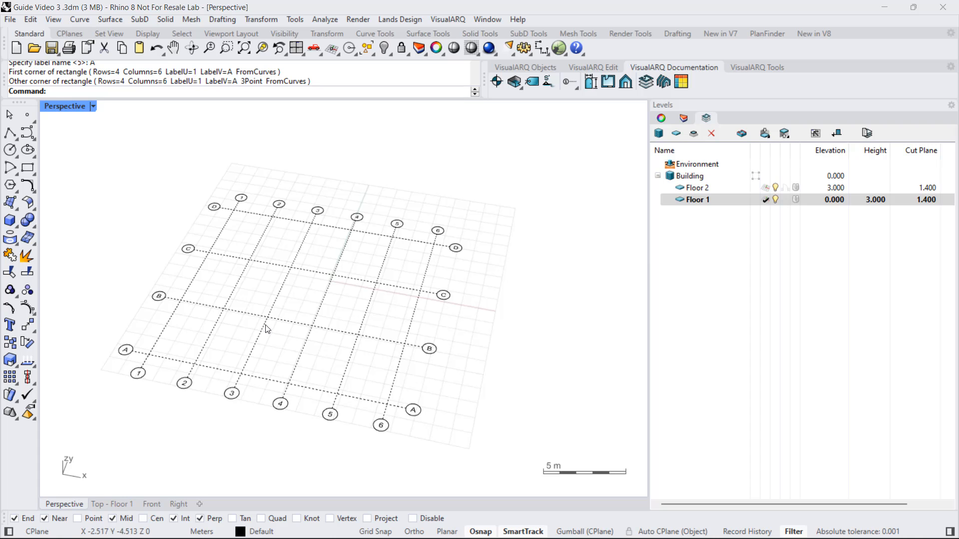
scroll(323, 300, up, 1)
scroll(324, 315, up, 1)
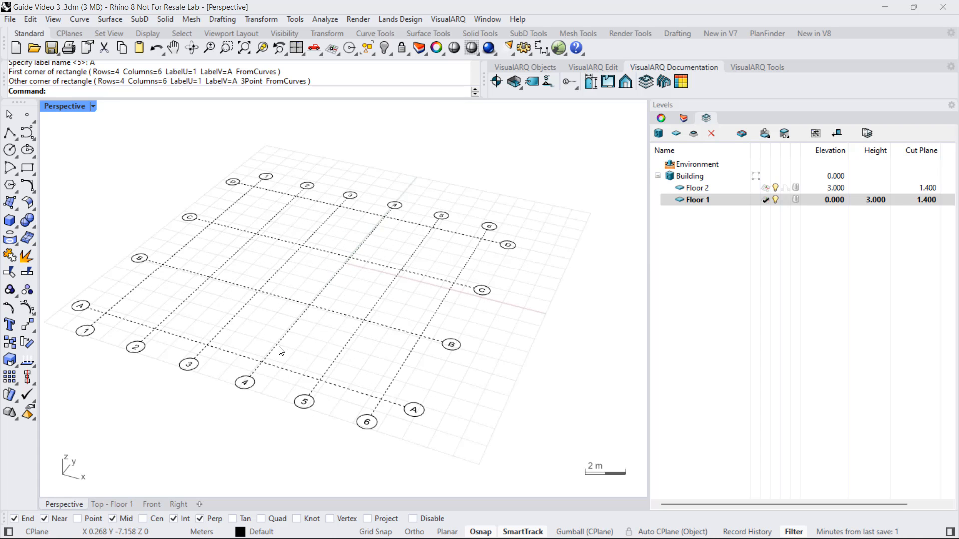
Select guide 4 and show its guide-specific settings in the Properties panel.
click(281, 344)
right_drag(374, 361, 367, 353)
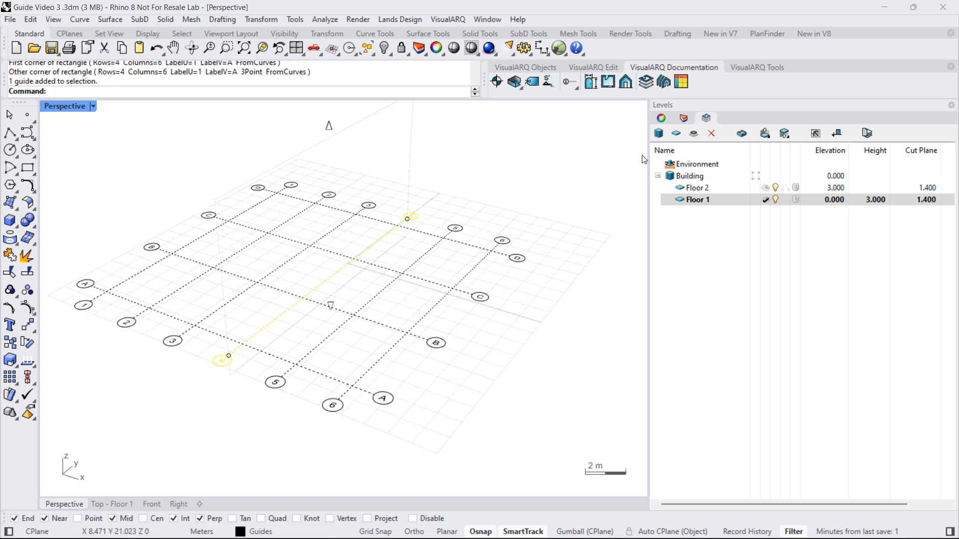
click(661, 118)
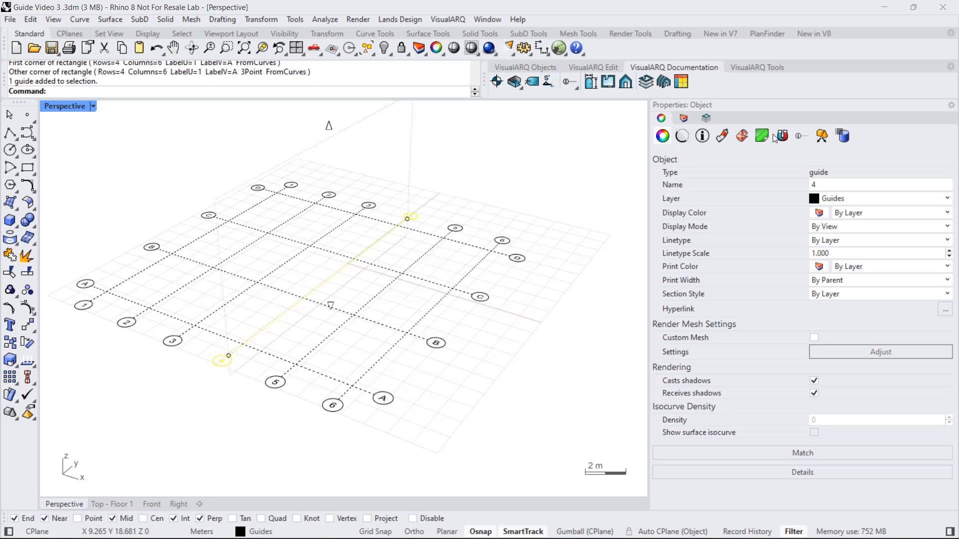
click(798, 135)
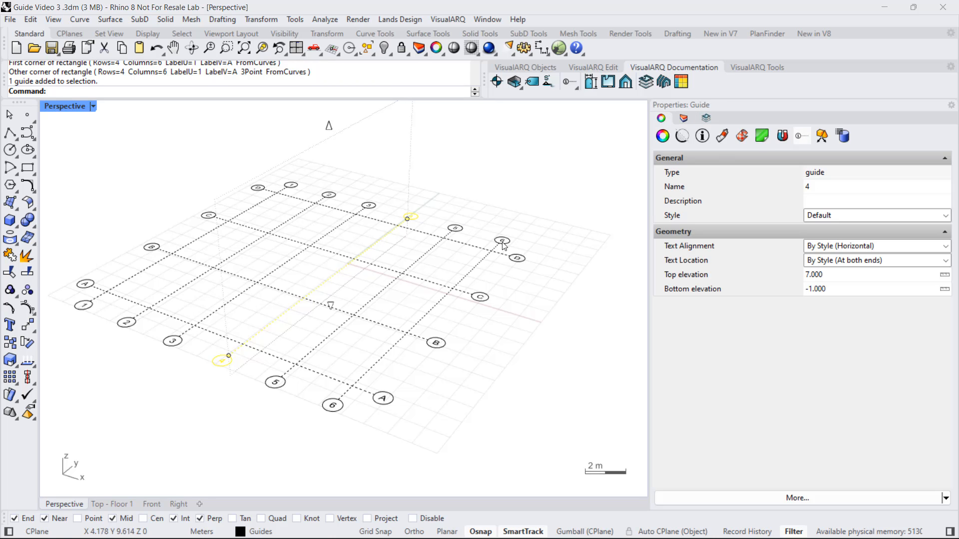
Clear the selection and glance at the guide creation flyout without choosing anything.
click(577, 288)
scroll(454, 287, down, 4)
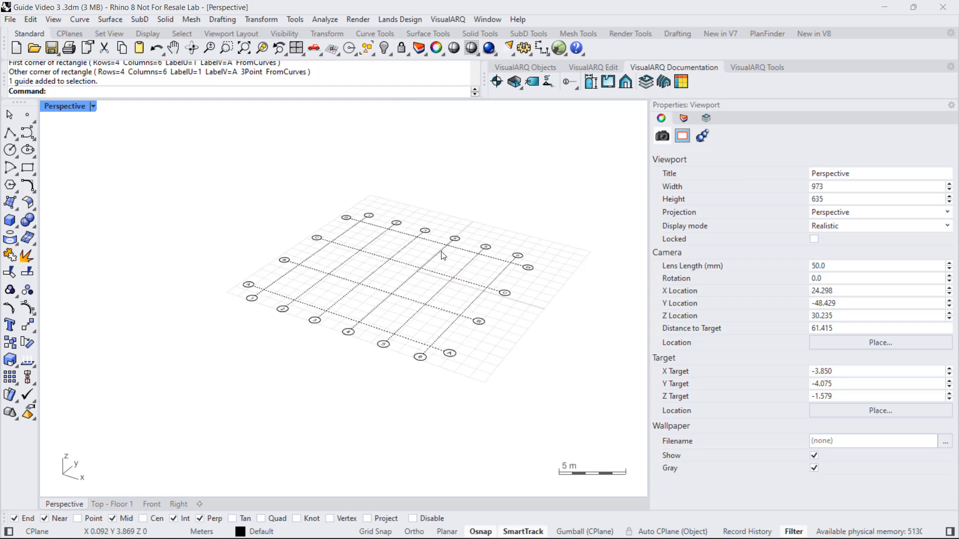
click(577, 86)
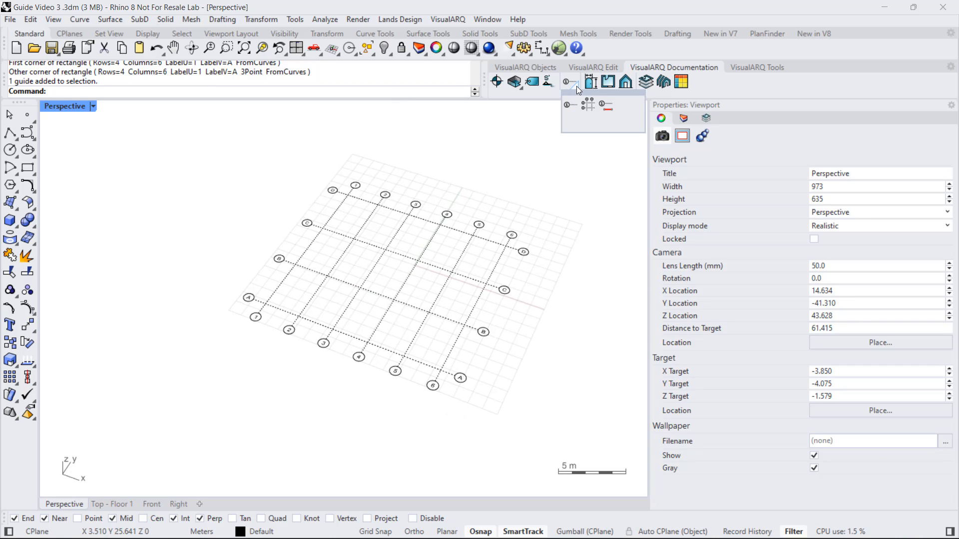
click(490, 145)
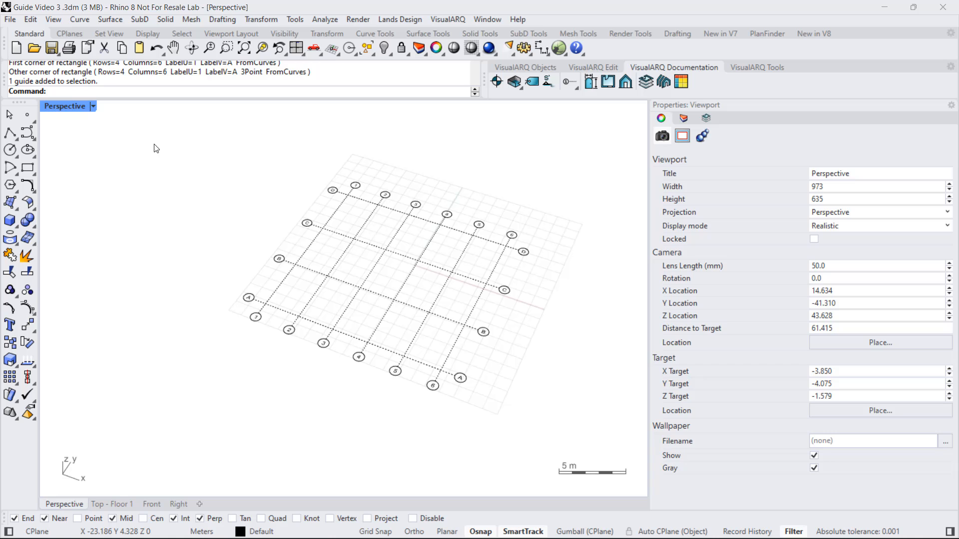
Draw a stepped polyline between guides B and C using Ortho for the final segment.
click(11, 135)
scroll(286, 235, up, 2)
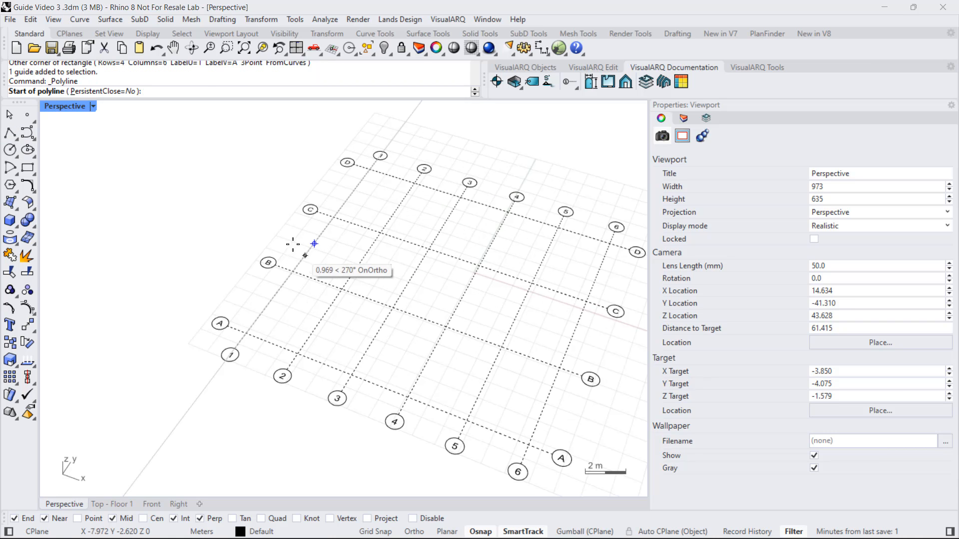
click(287, 234)
scroll(502, 309, up, 2)
click(503, 309)
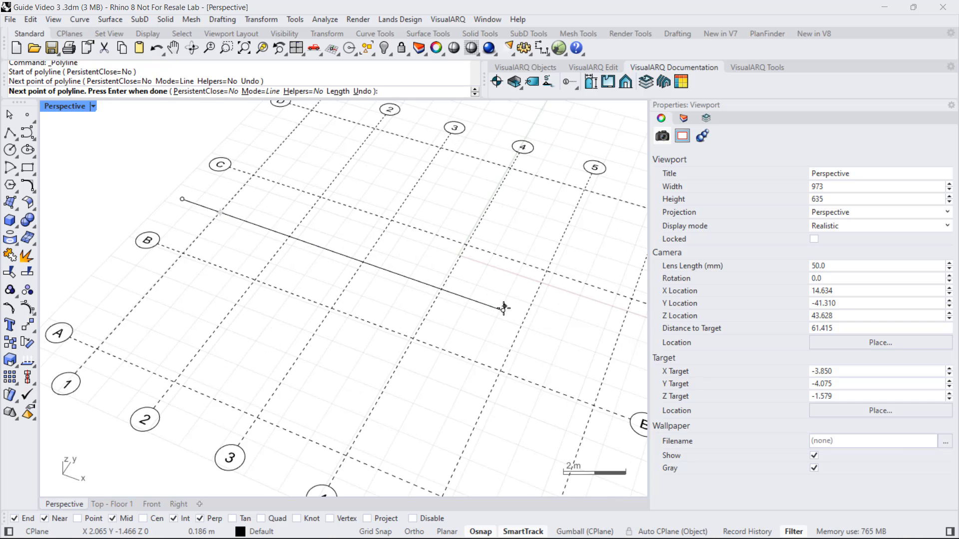
click(494, 325)
scroll(494, 325, down, 1)
scroll(569, 352, down, 1)
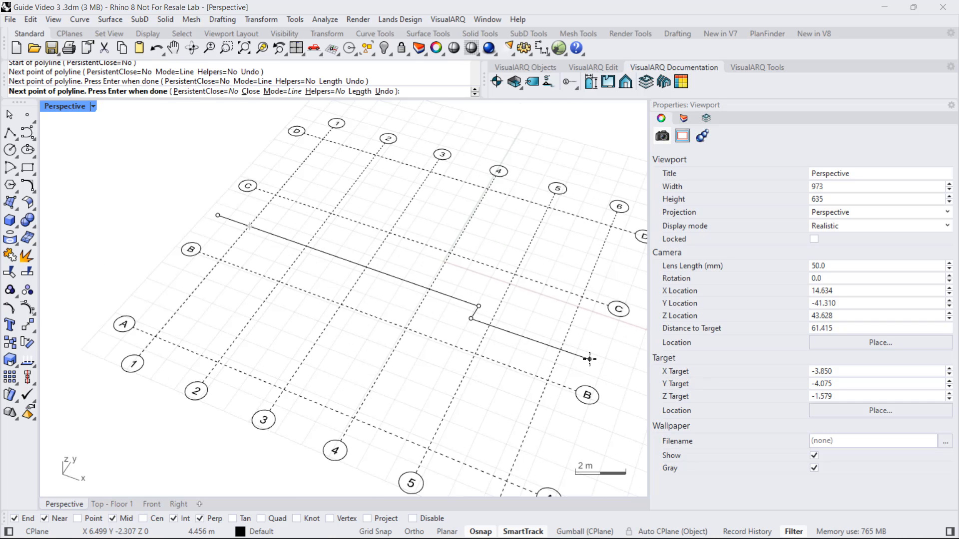
key(F8)
click(589, 359)
key(Return)
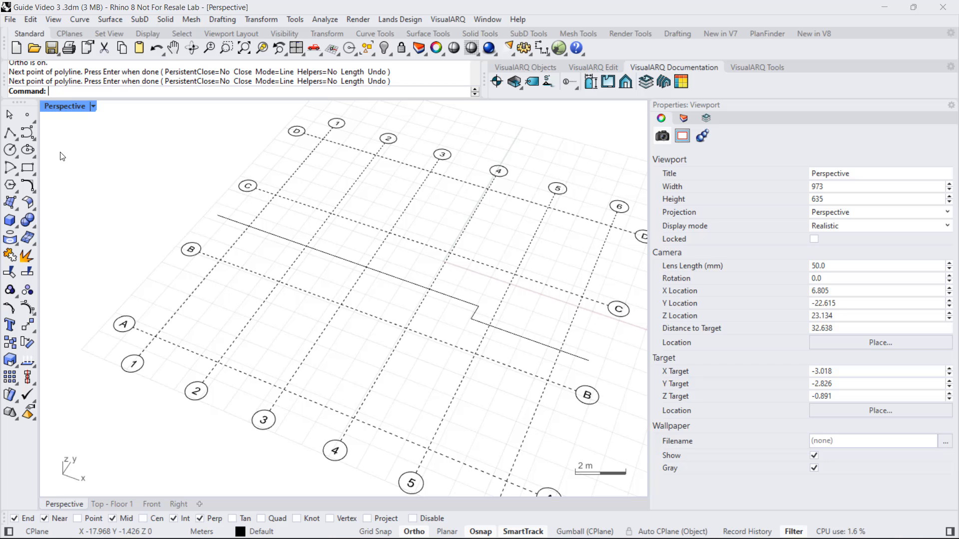
Draw a free-form wavy curve between guides A and B with Ortho released.
click(34, 133)
click(161, 294)
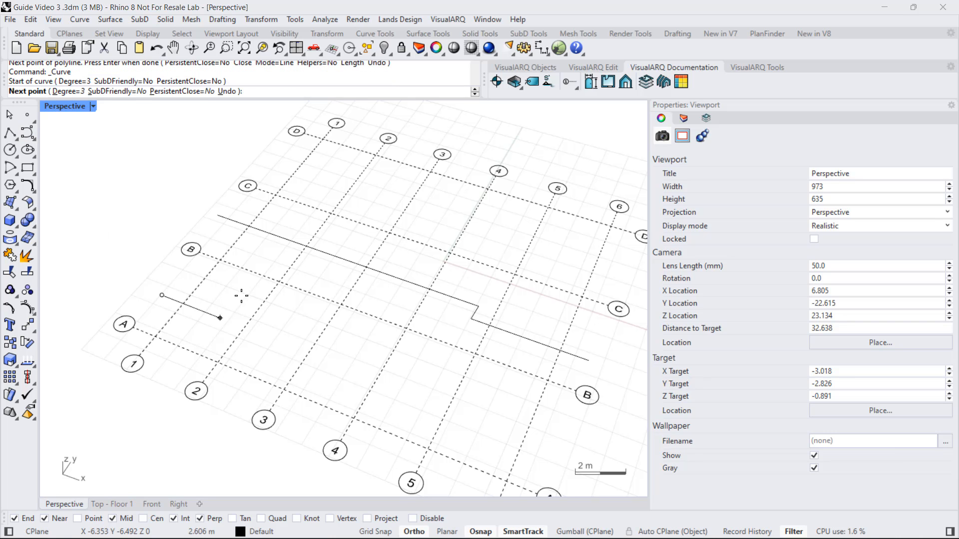
key(F8)
click(367, 336)
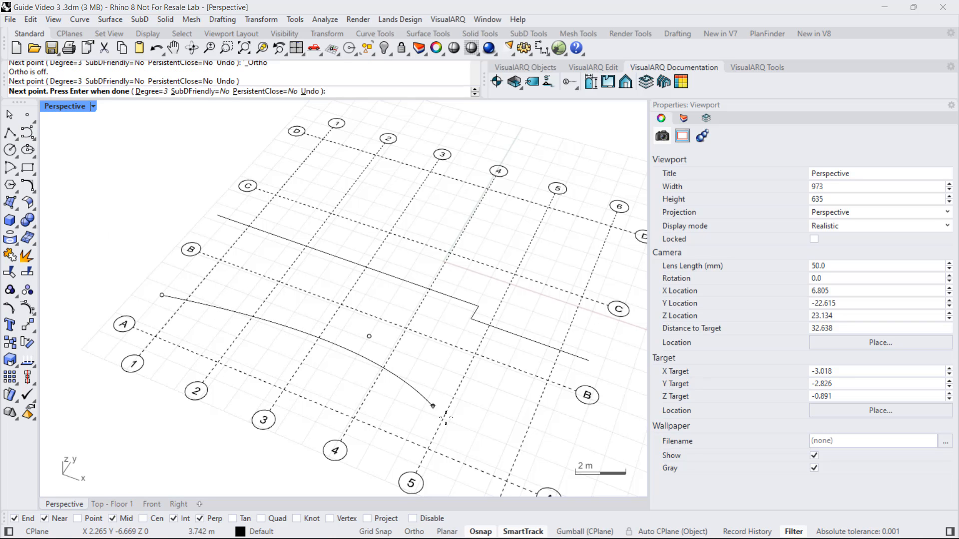
click(475, 444)
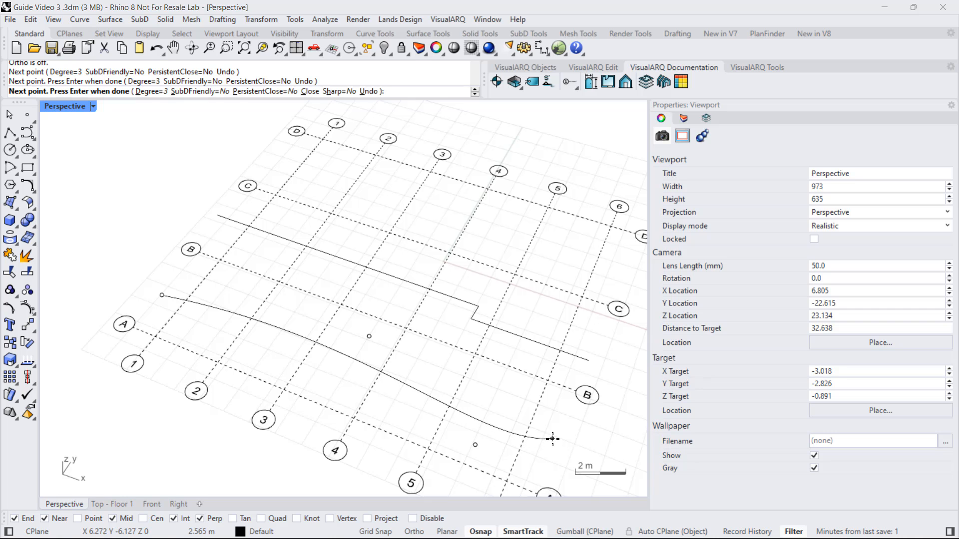
click(551, 438)
key(Return)
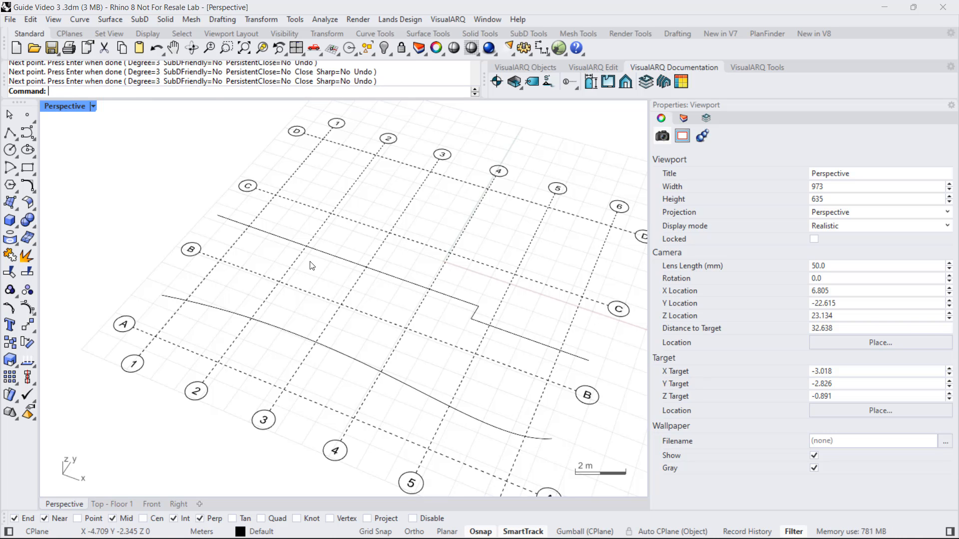
right_drag(262, 243, 301, 286)
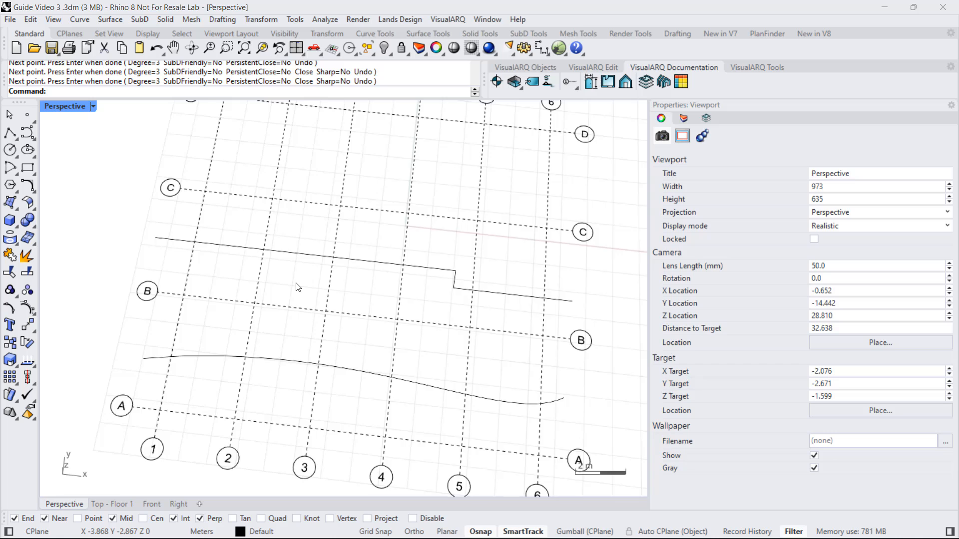
Create guides E and F from the stepped polyline and wavy curve via Guide from Curve.
click(569, 81)
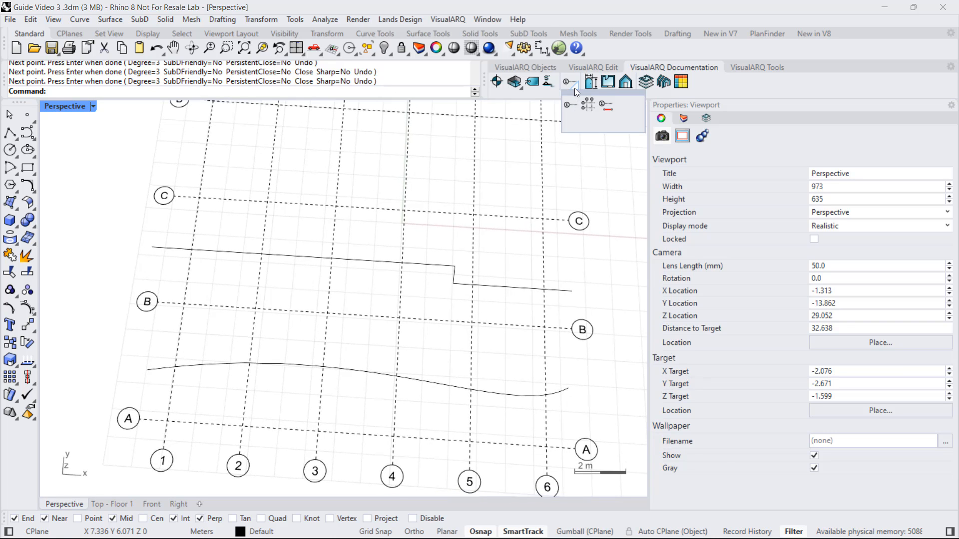
click(606, 108)
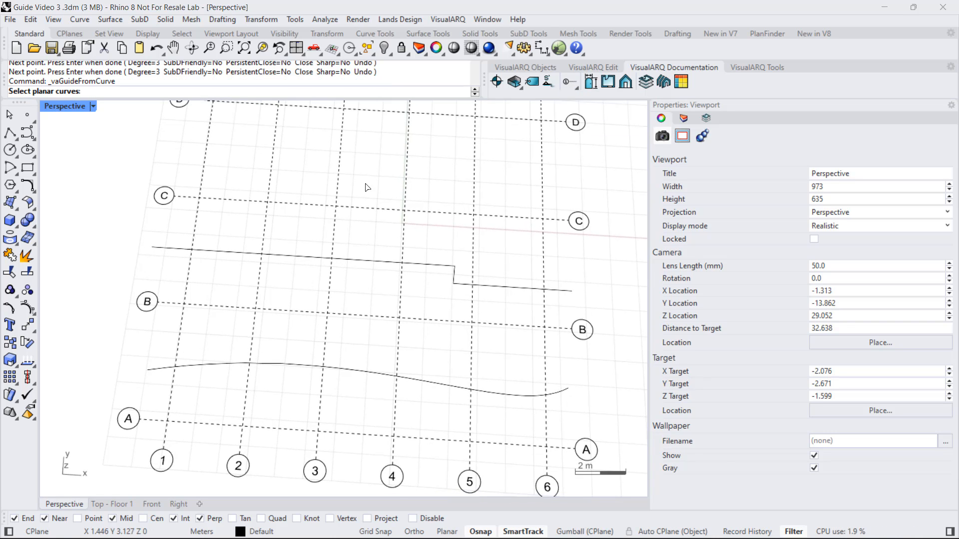
click(312, 259)
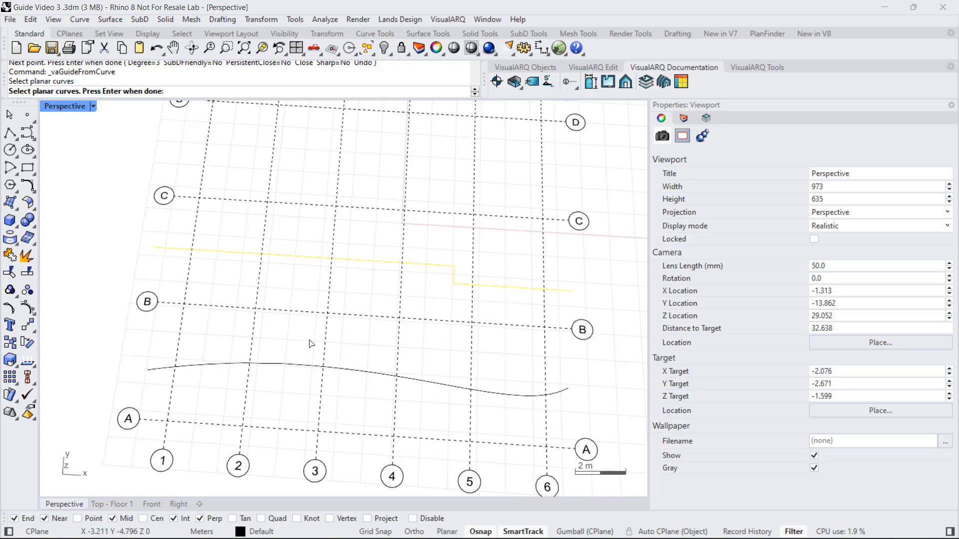
click(305, 366)
key(Return)
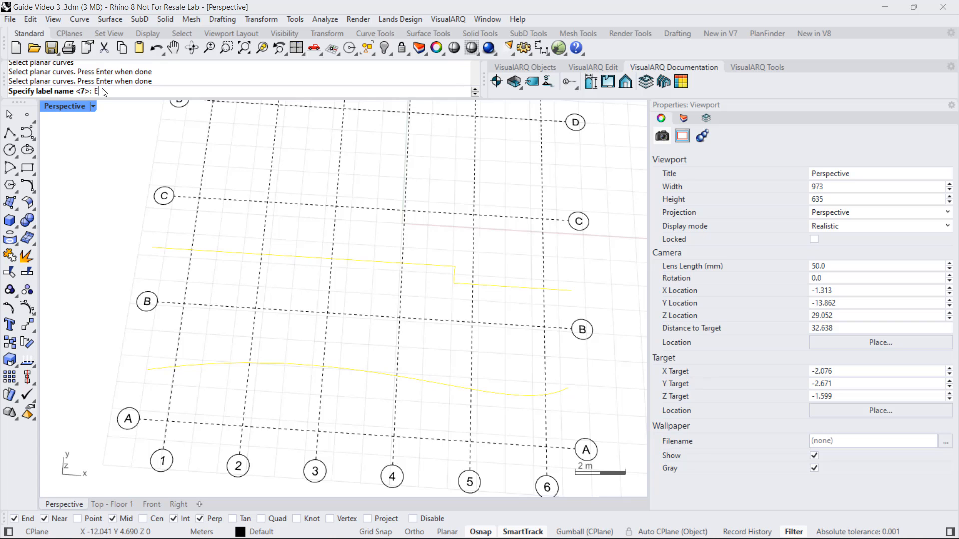
text(E)
key(Return)
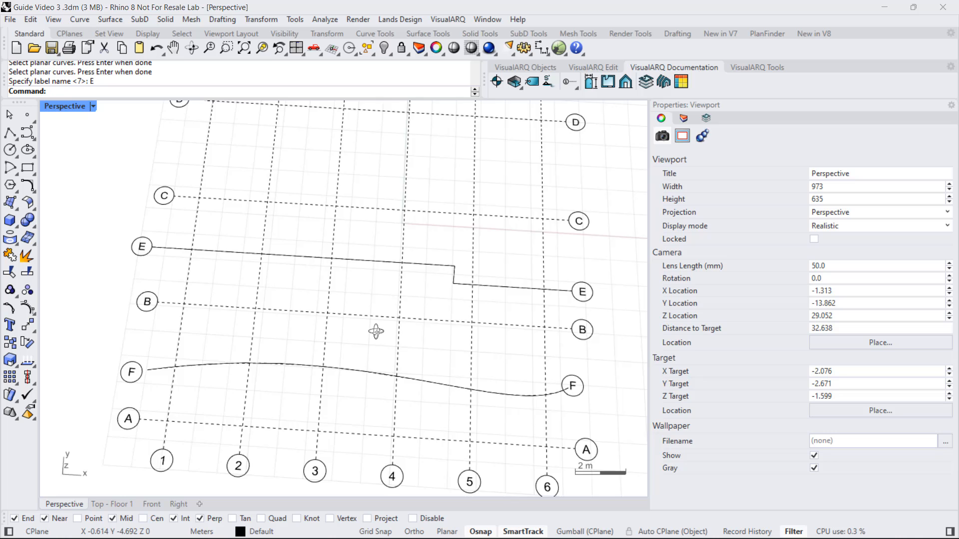
right_drag(376, 332, 372, 352)
click(370, 367)
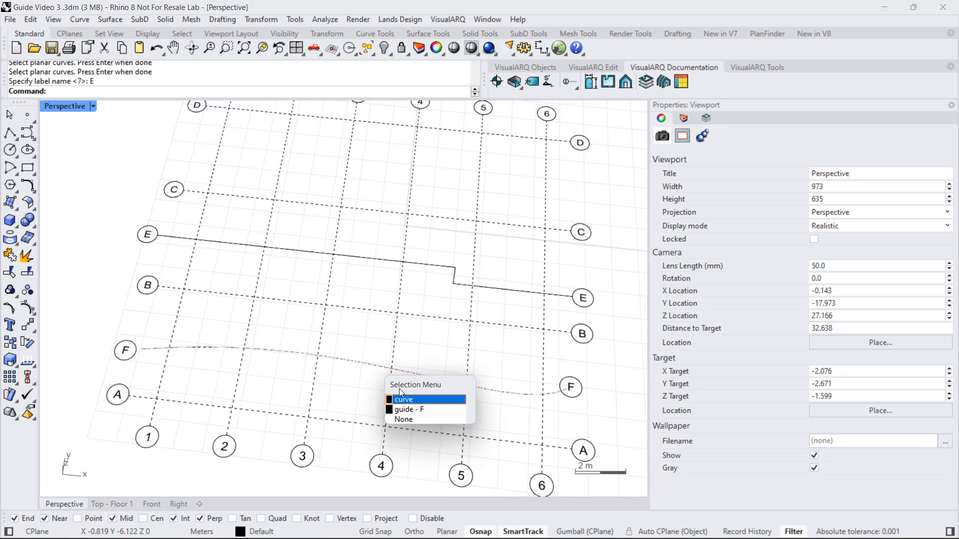